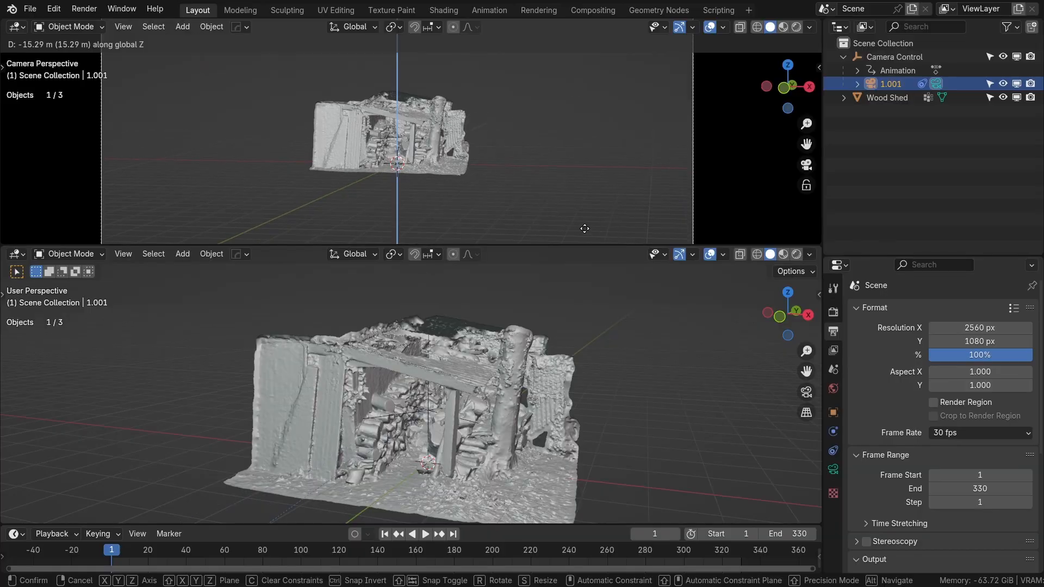
- Move the camera about 15.29 m down along global Z and push it toward the shed along its local Z
{"action": "left_click", "coordinate": [585, 228]}
{"action": "key", "text": "g"}
{"action": "key", "text": "z"}
{"action": "key", "text": "z"}
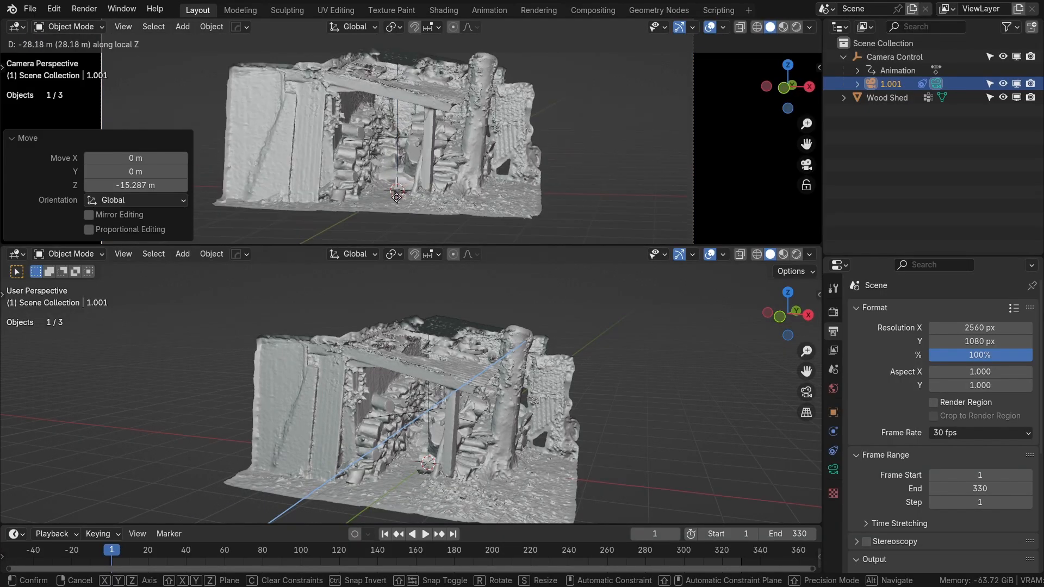
{"action": "left_click", "coordinate": [427, 126]}
{"action": "left_click", "coordinate": [12, 140]}
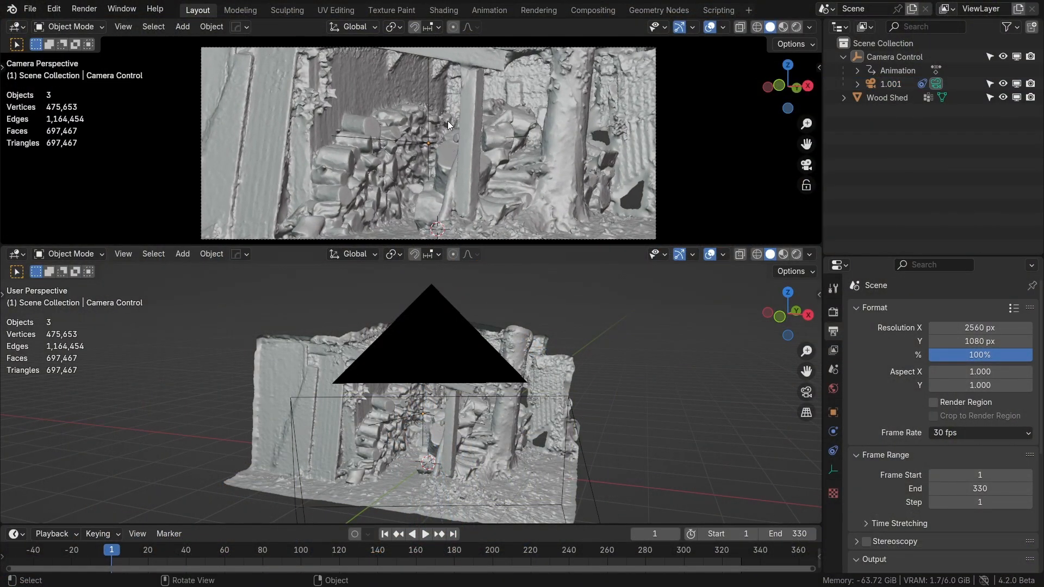
- Hide the gizmos, overlays and header of the camera viewport and frame the camera view larger
{"action": "left_click", "coordinate": [684, 27]}
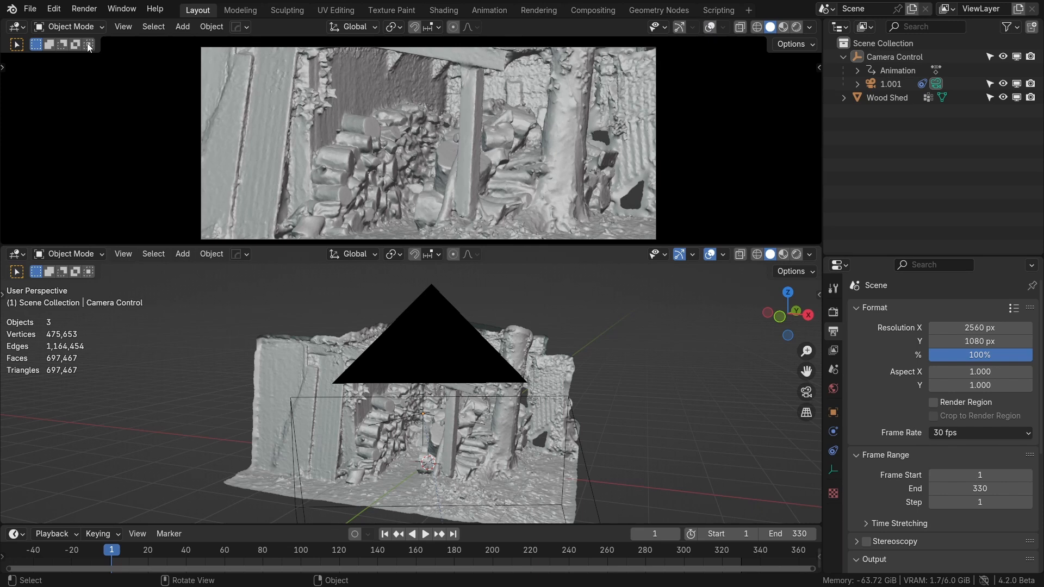
{"action": "mouse_move", "coordinate": [105, 71]}
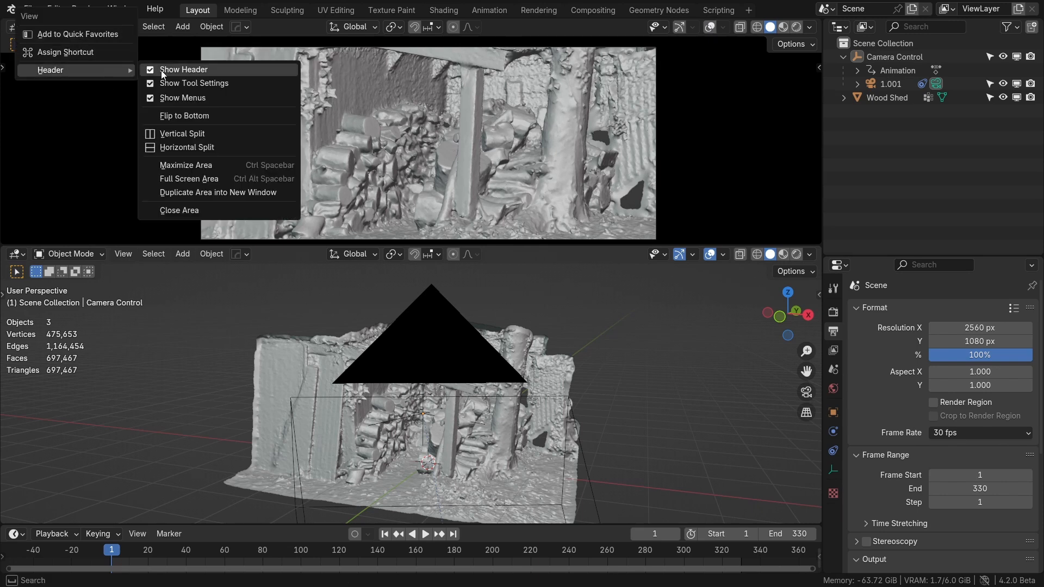
{"action": "left_click", "coordinate": [163, 70]}
{"action": "middle_click_drag", "start_coordinate": [387, 148], "coordinate": [416, 135], "text": "shift"}
{"action": "scroll", "coordinate": [421, 131], "scroll_direction": "up", "scroll_amount": 2}
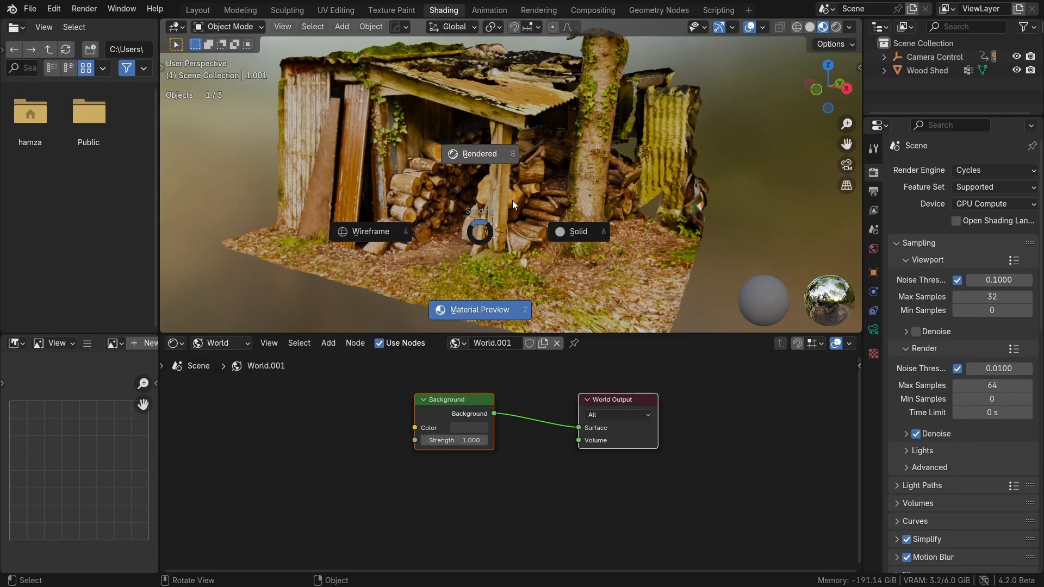
- Preview the shed in Rendered shading using EEVEE as the render engine with Raytracing enabled
{"action": "left_click", "coordinate": [512, 204]}
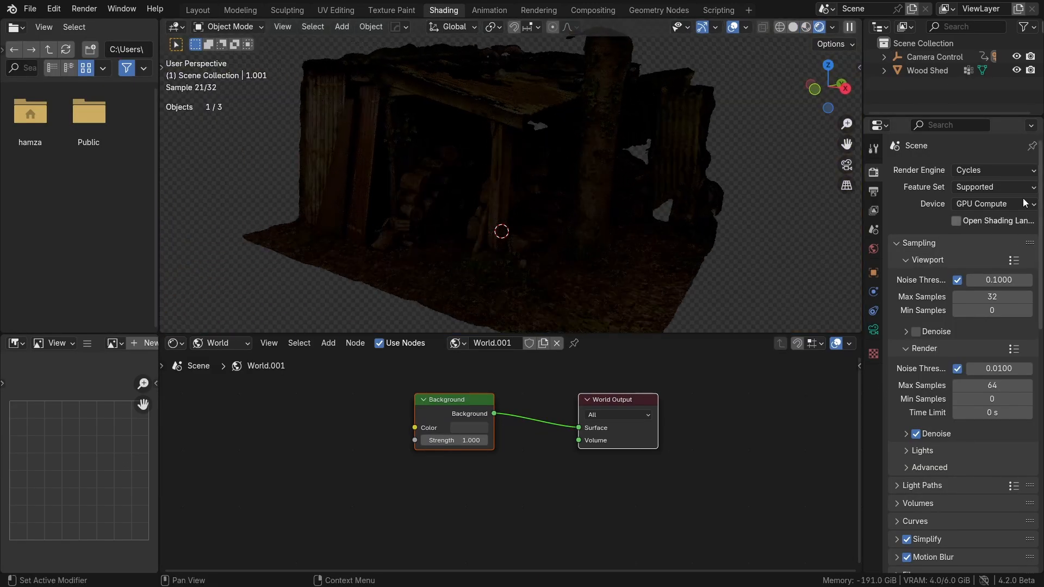
{"action": "left_click", "coordinate": [997, 170]}
{"action": "left_click", "coordinate": [987, 184]}
{"action": "middle_click_drag", "start_coordinate": [759, 213], "coordinate": [486, 188]}
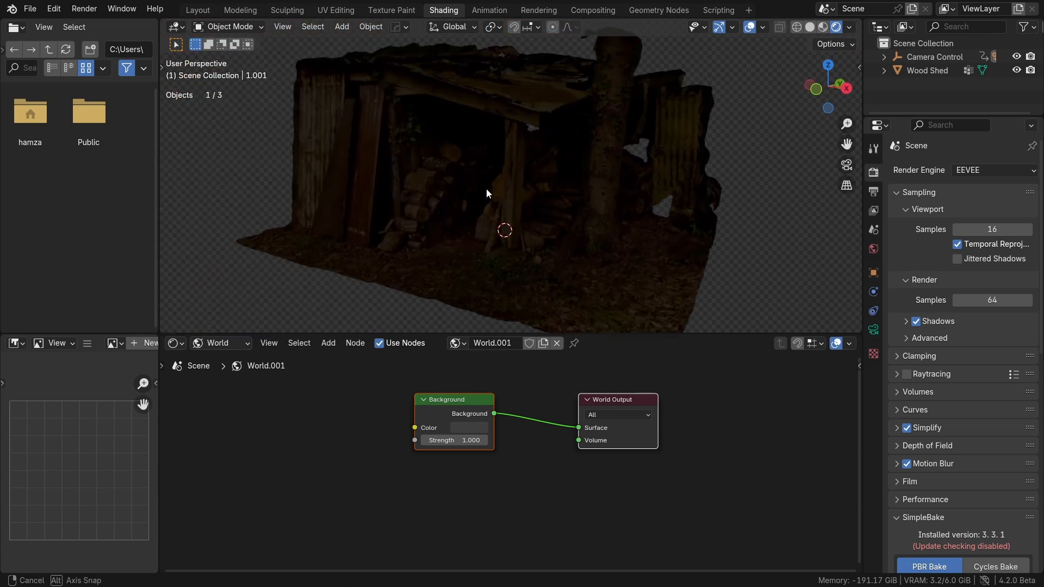
{"action": "left_click", "coordinate": [906, 375]}
{"action": "middle_click_drag", "start_coordinate": [512, 222], "coordinate": [512, 218]}
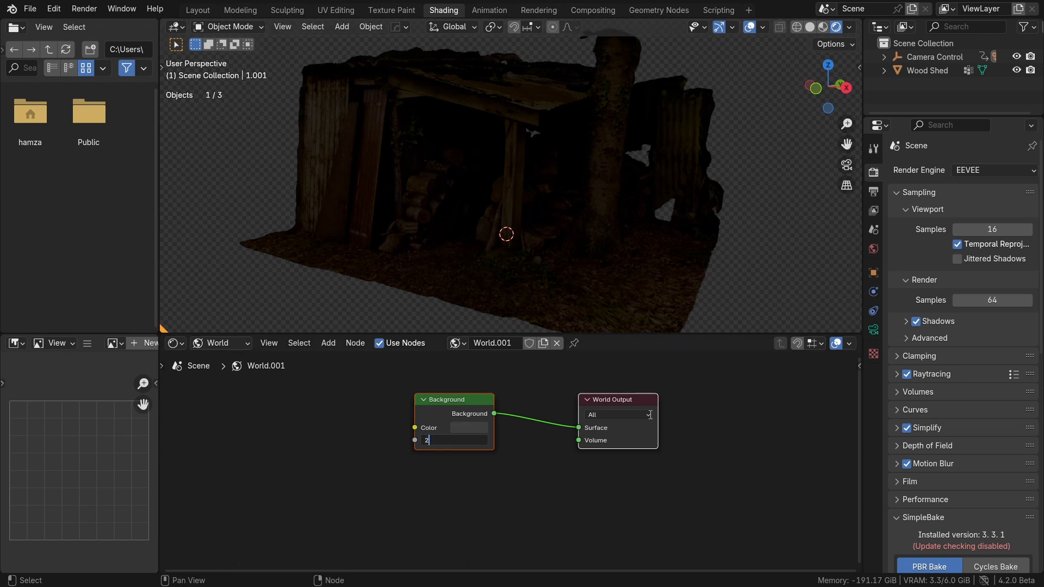
- Set the world Background strength to 2.5 and open its colour for editing
{"action": "key", "text": "Return"}
{"action": "middle_click_drag", "start_coordinate": [490, 206], "coordinate": [476, 177]}
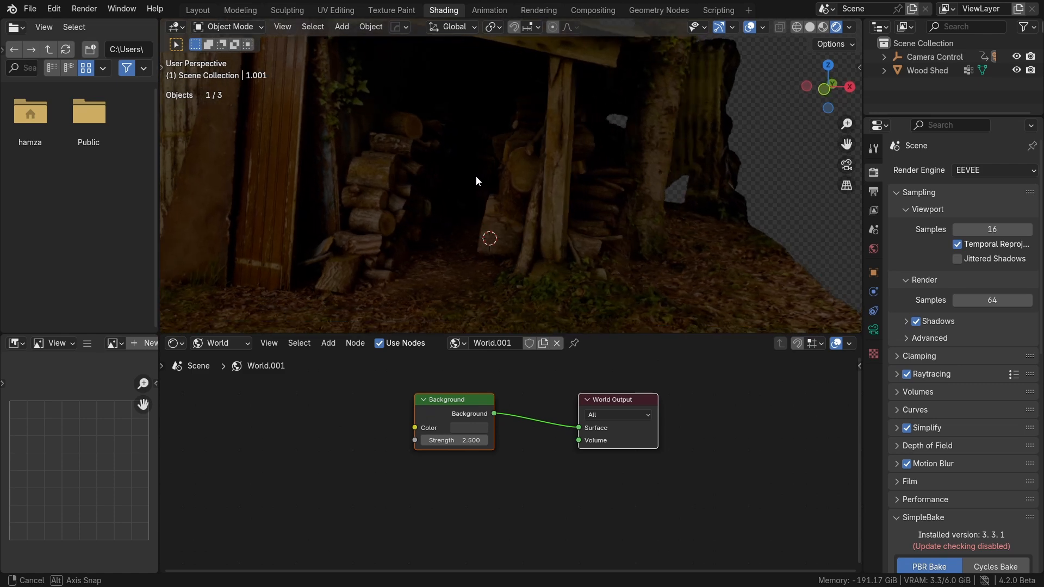
{"action": "left_click", "coordinate": [467, 427]}
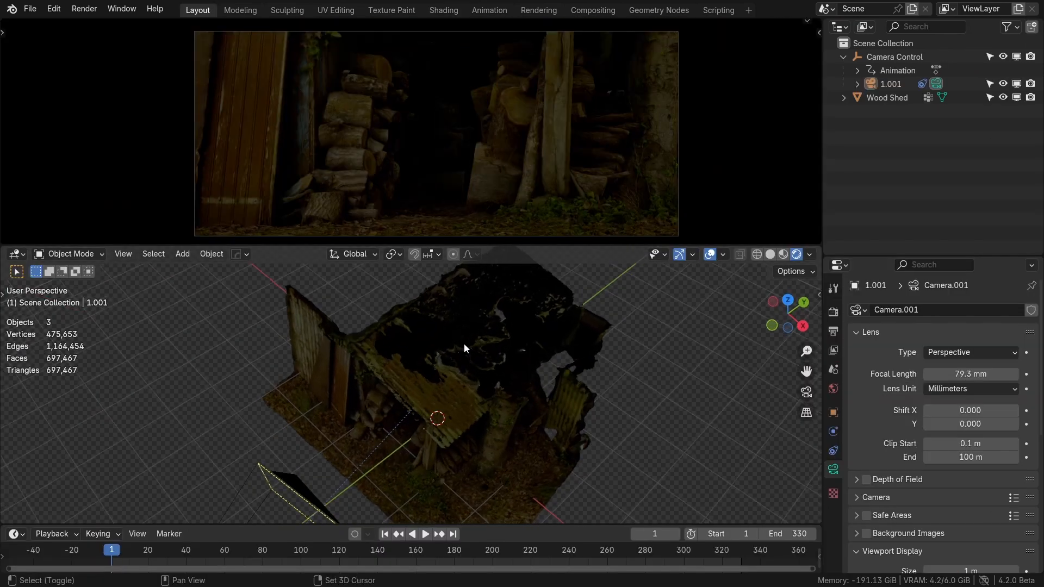
- Add a spot light to the scene
{"action": "mouse_move", "coordinate": [459, 362]}
{"action": "middle_mouse_down"}
{"action": "mouse_move", "coordinate": [491, 333]}
{"action": "mouse_move", "coordinate": [473, 348]}
{"action": "middle_mouse_up"}
{"action": "key", "text": "shift+a"}
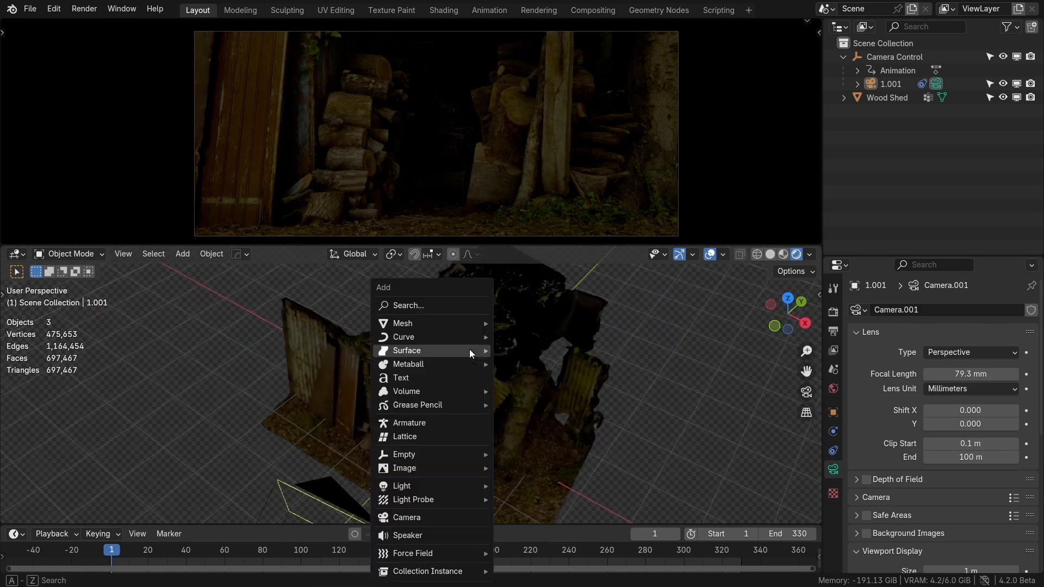
{"action": "mouse_move", "coordinate": [455, 485]}
{"action": "left_click", "coordinate": [517, 517]}
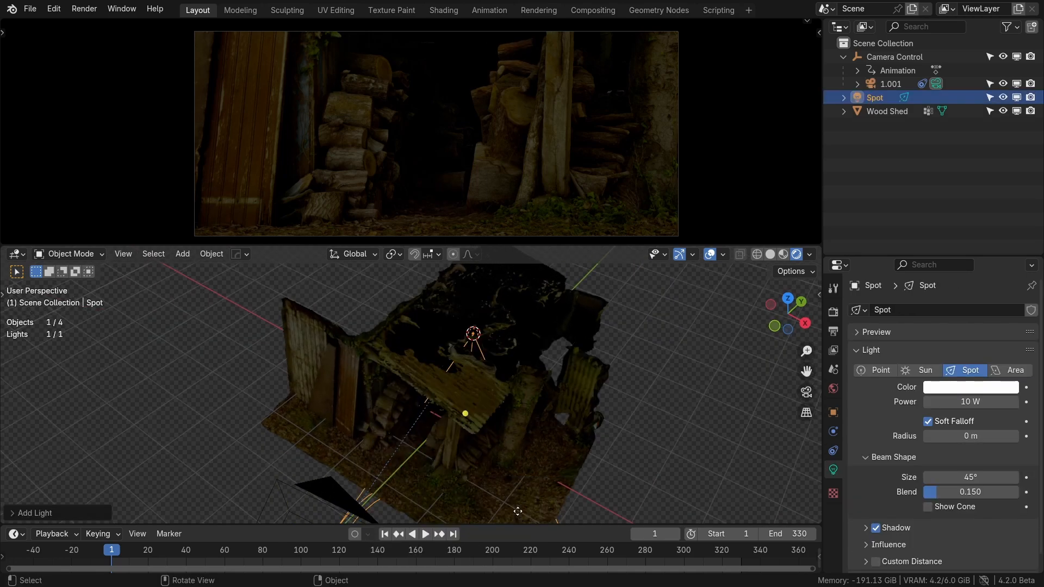
- Raise the spot light about 1.75 m along Z in front view and move it out above the shed's tree-trunk side
{"action": "middle_click_drag", "start_coordinate": [461, 416], "coordinate": [503, 380]}
{"action": "key", "text": "KP_1"}
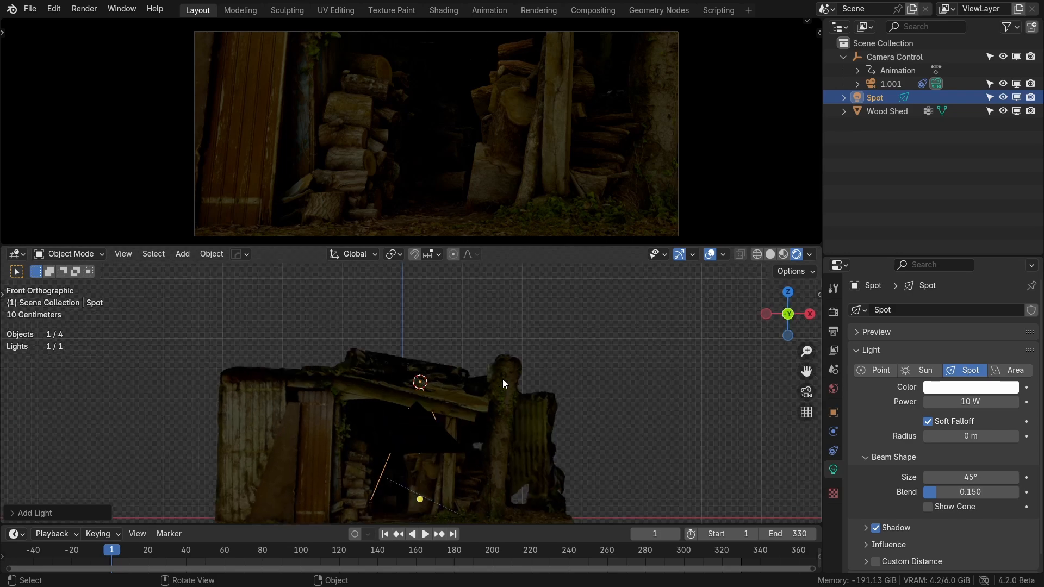
{"action": "scroll", "coordinate": [441, 305], "scroll_direction": "down", "scroll_amount": 3}
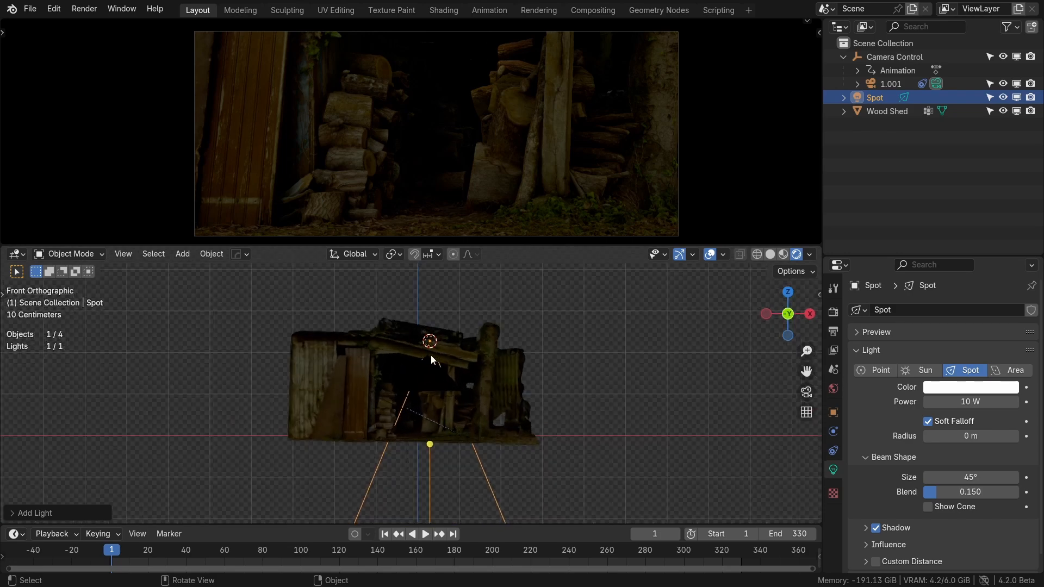
{"action": "scroll", "coordinate": [416, 417], "scroll_direction": "up", "scroll_amount": 1}
{"action": "key", "text": "g"}
{"action": "key", "text": "z"}
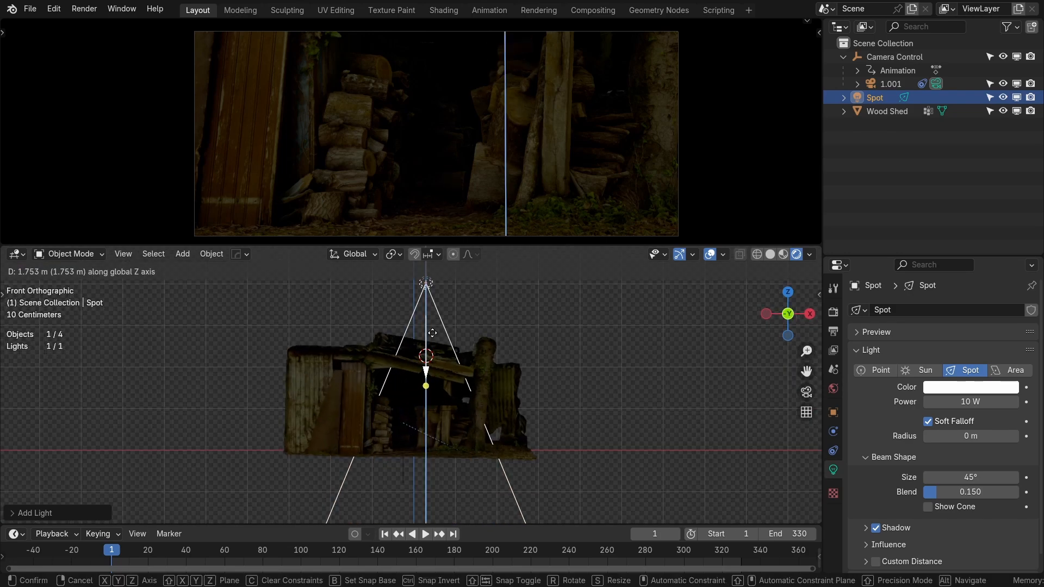
{"action": "left_click", "coordinate": [427, 334]}
{"action": "scroll", "coordinate": [424, 347], "scroll_direction": "down", "scroll_amount": 3}
{"action": "key", "text": "g"}
{"action": "left_click", "coordinate": [489, 325]}
- Aim the spot light down at the front roof and interior of the shed
{"action": "middle_click_drag", "start_coordinate": [489, 325], "coordinate": [439, 442]}
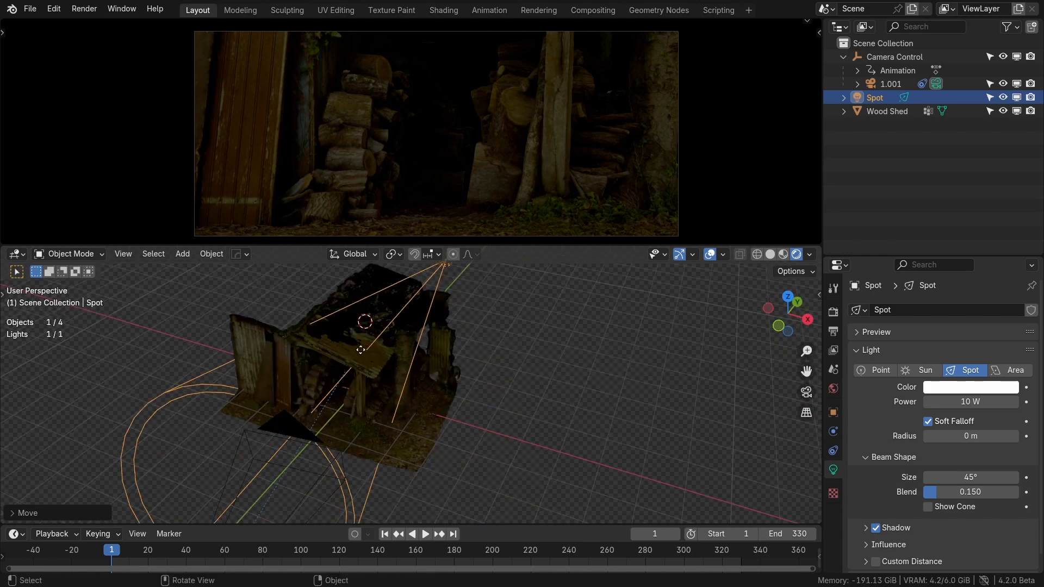
{"action": "left_click", "coordinate": [348, 366]}
{"action": "middle_click_drag", "start_coordinate": [348, 365], "coordinate": [408, 391]}
- Set the spot light's power to about 2069 W and narrow its beam size to about 24.4°
{"action": "right_click", "coordinate": [403, 364]}
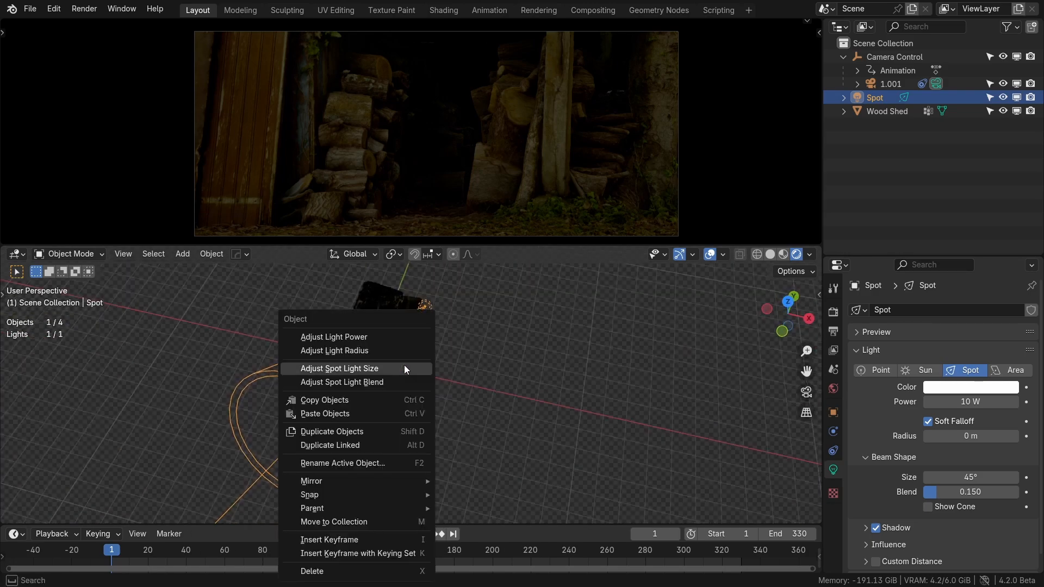
{"action": "left_click", "coordinate": [349, 336]}
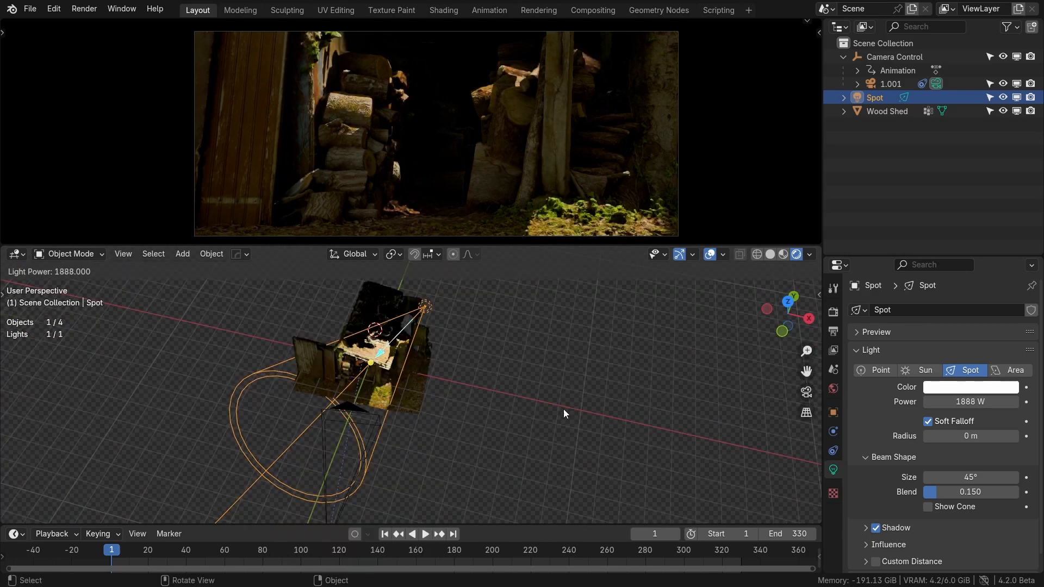
{"action": "right_click", "coordinate": [397, 338]}
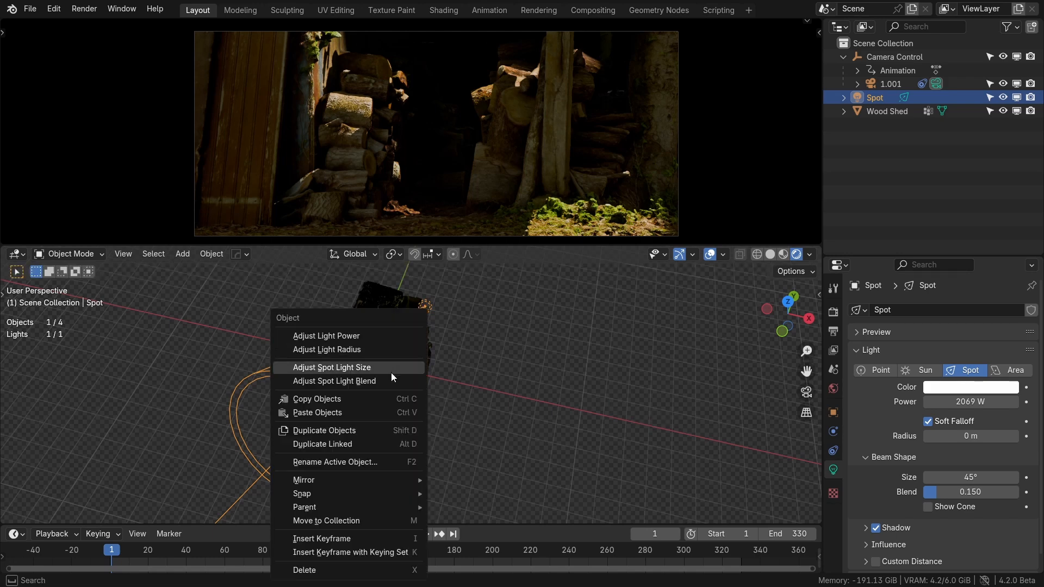
{"action": "left_click", "coordinate": [391, 372]}
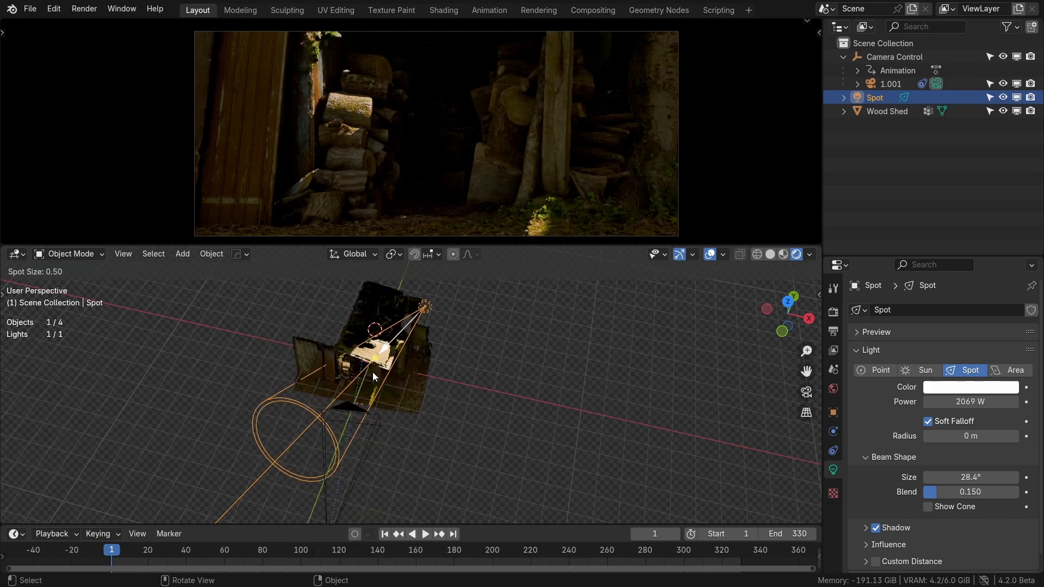
{"action": "left_click", "coordinate": [370, 371]}
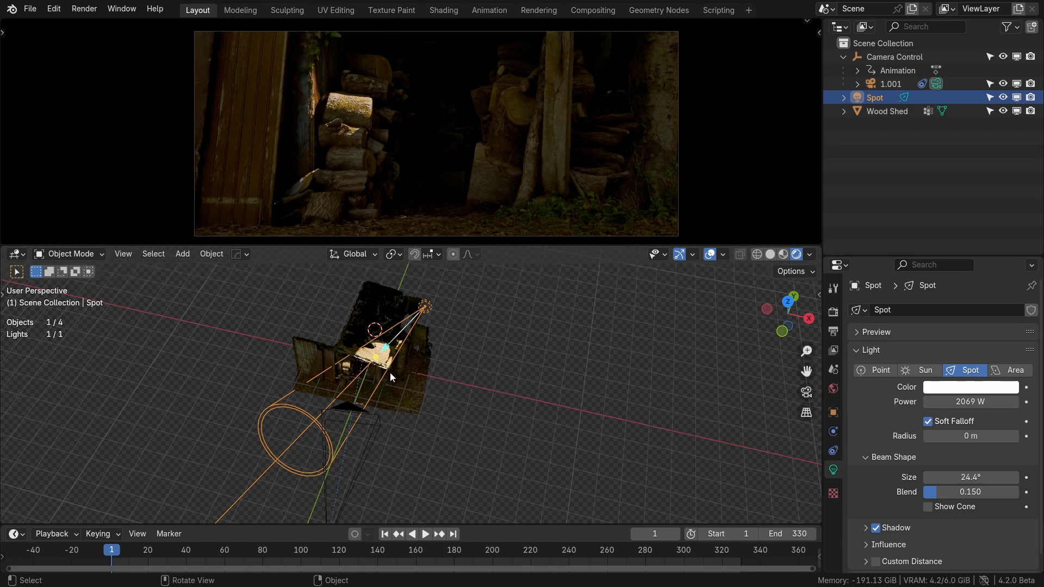
- Resize the spot light and move it about 1.47 m along Y in top view toward the back of the shed
{"action": "key", "text": "s"}
{"action": "left_click", "coordinate": [398, 336]}
{"action": "scroll", "coordinate": [397, 335], "scroll_direction": "up", "scroll_amount": 4}
{"action": "middle_click_drag", "start_coordinate": [397, 335], "coordinate": [367, 379]}
{"action": "key", "text": "KP_7"}
{"action": "key", "text": "g"}
{"action": "key", "text": "y"}
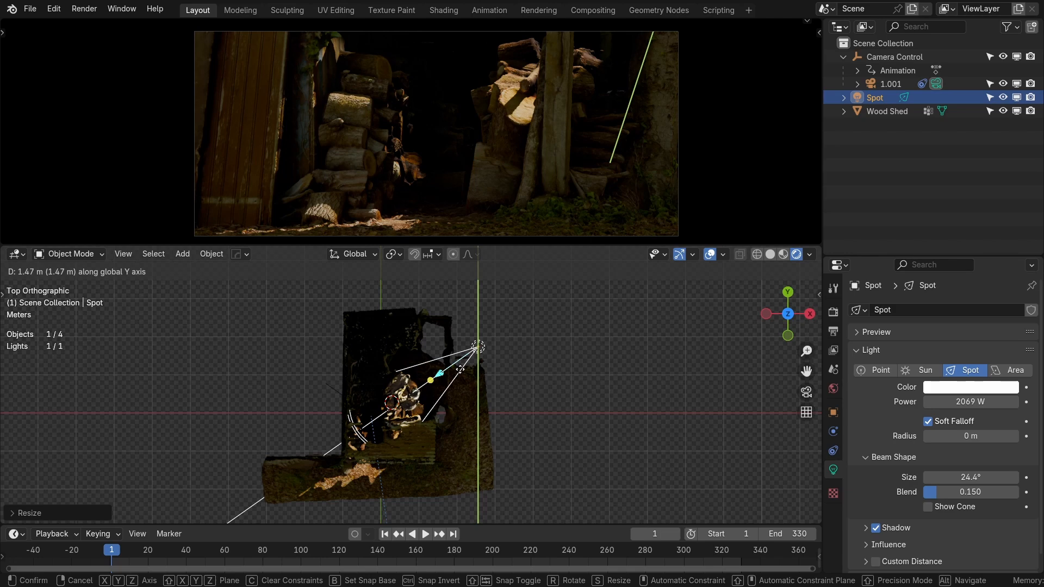
{"action": "left_click", "coordinate": [460, 370]}
- Add a Plain Axes empty to serve as the spot light's aiming target
{"action": "scroll", "coordinate": [403, 375], "scroll_direction": "up", "scroll_amount": 3}
{"action": "key", "text": "shift+a"}
{"action": "mouse_move", "coordinate": [409, 387]}
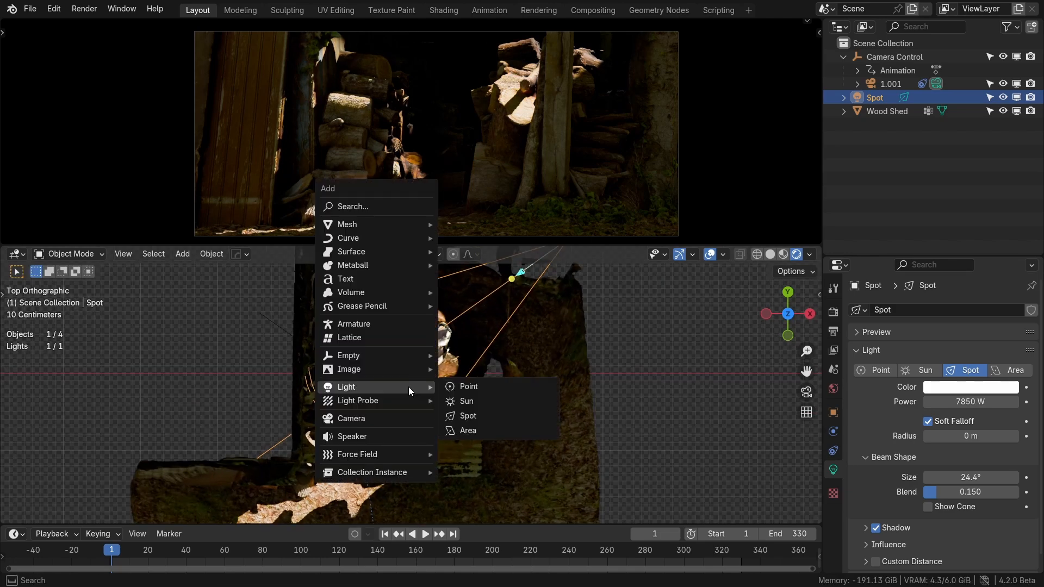
{"action": "mouse_move", "coordinate": [397, 357]}
{"action": "left_click", "coordinate": [482, 356]}
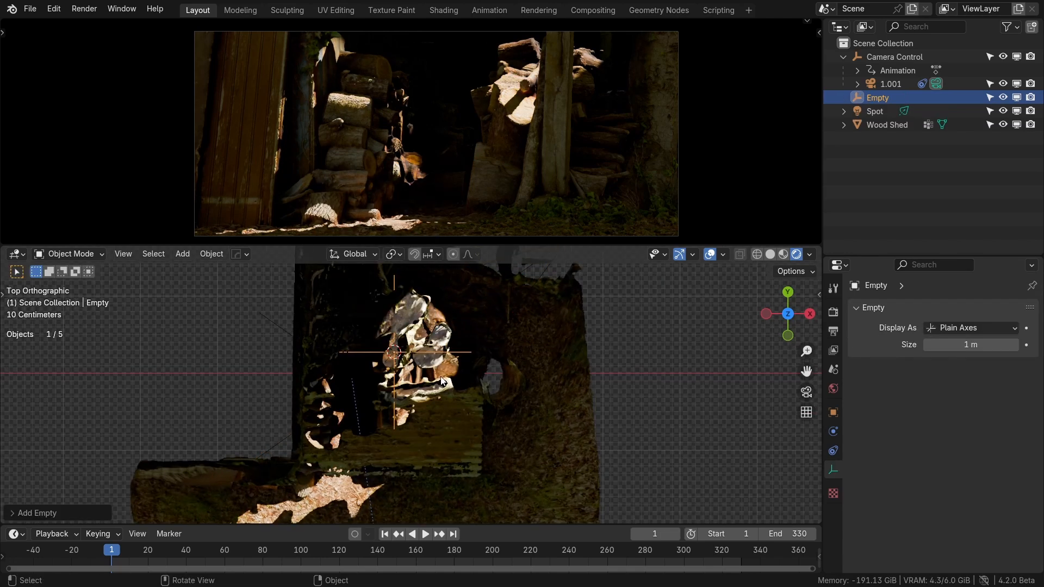
- Give the spot light a Track To constraint with the empty as its target
{"action": "scroll", "coordinate": [438, 387], "scroll_direction": "down", "scroll_amount": 3}
{"action": "mouse_move", "coordinate": [429, 354]}
{"action": "middle_mouse_down"}
{"action": "mouse_move", "coordinate": [396, 299]}
{"action": "mouse_move", "coordinate": [423, 344]}
{"action": "middle_mouse_up"}
{"action": "scroll", "coordinate": [427, 343], "scroll_direction": "up", "scroll_amount": 3}
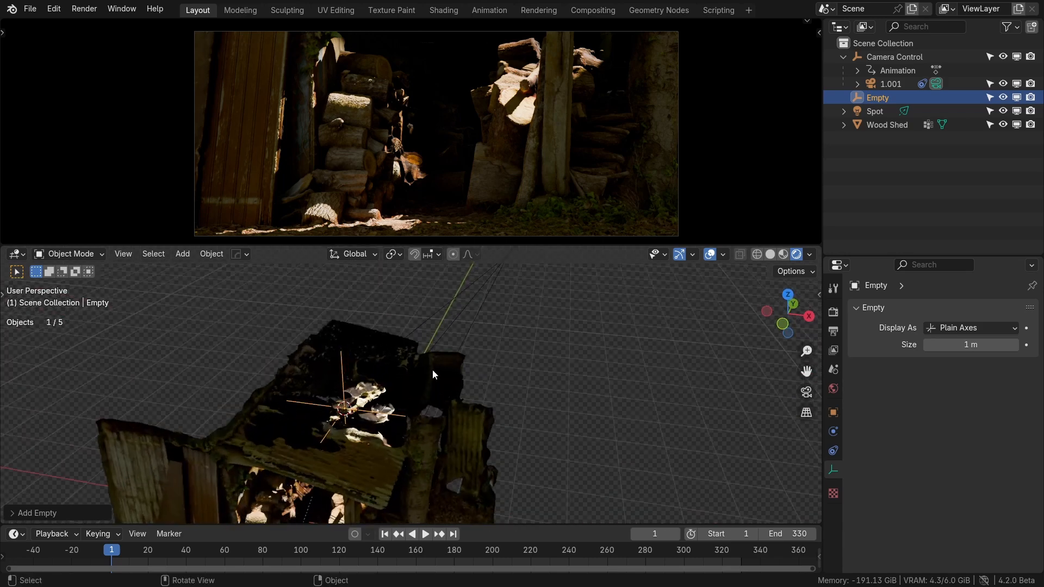
{"action": "scroll", "coordinate": [433, 374], "scroll_direction": "down", "scroll_amount": 2}
{"action": "left_click", "coordinate": [453, 313]}
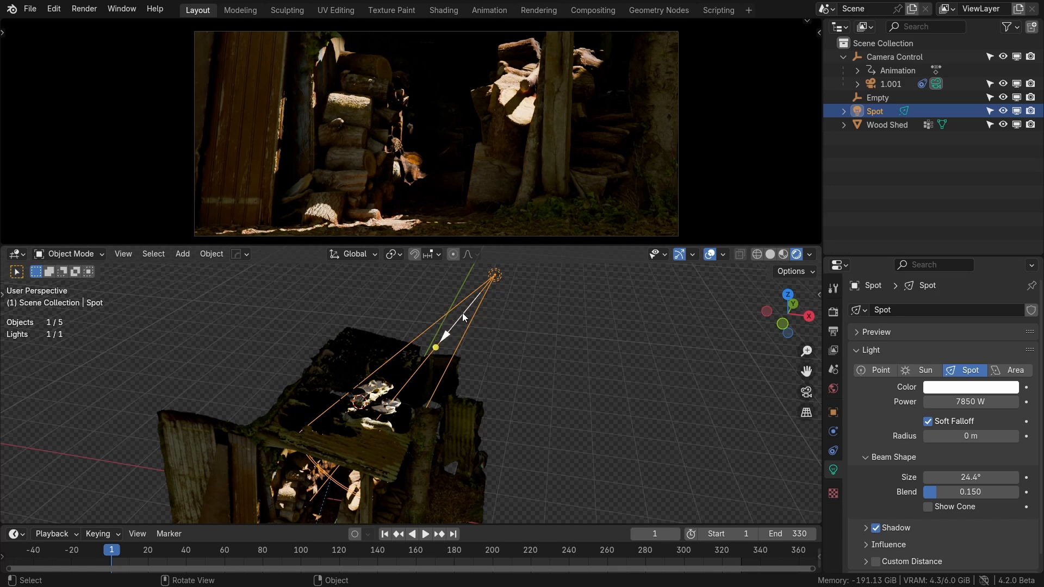
{"action": "left_click", "coordinate": [836, 448]}
{"action": "left_click", "coordinate": [886, 309]}
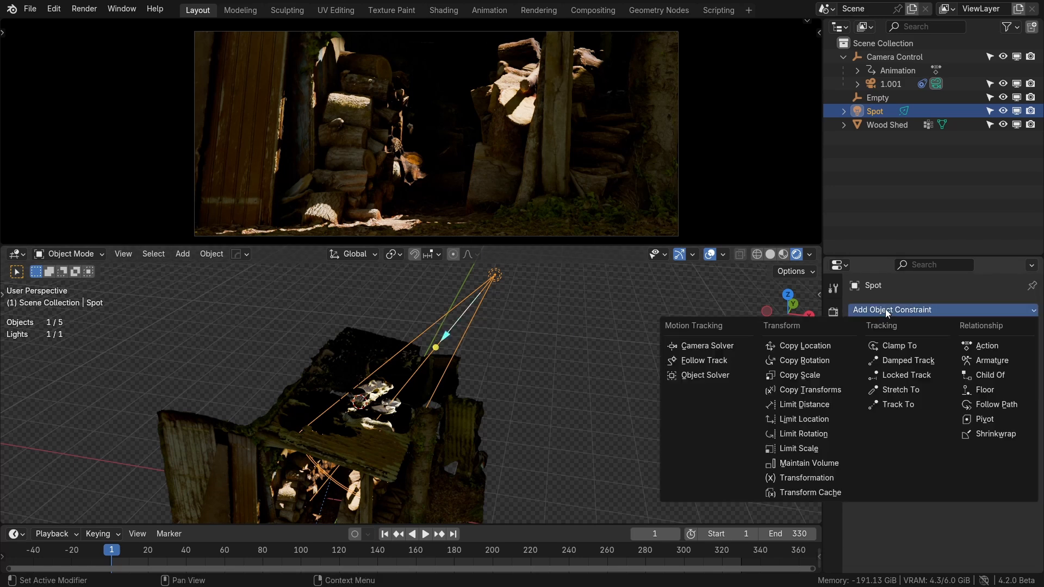
{"action": "left_click", "coordinate": [902, 403]}
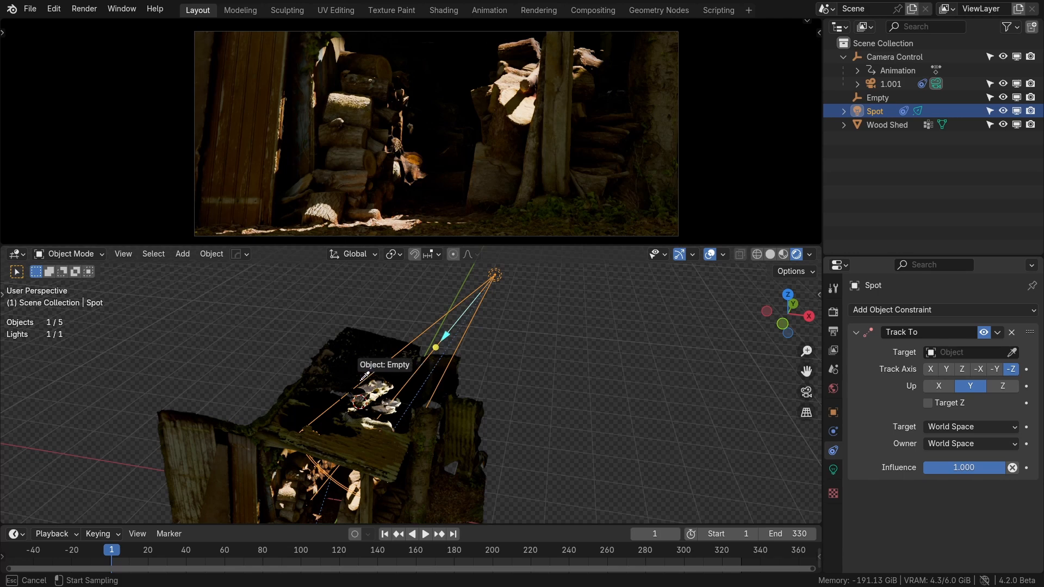
{"action": "left_click", "coordinate": [364, 376]}
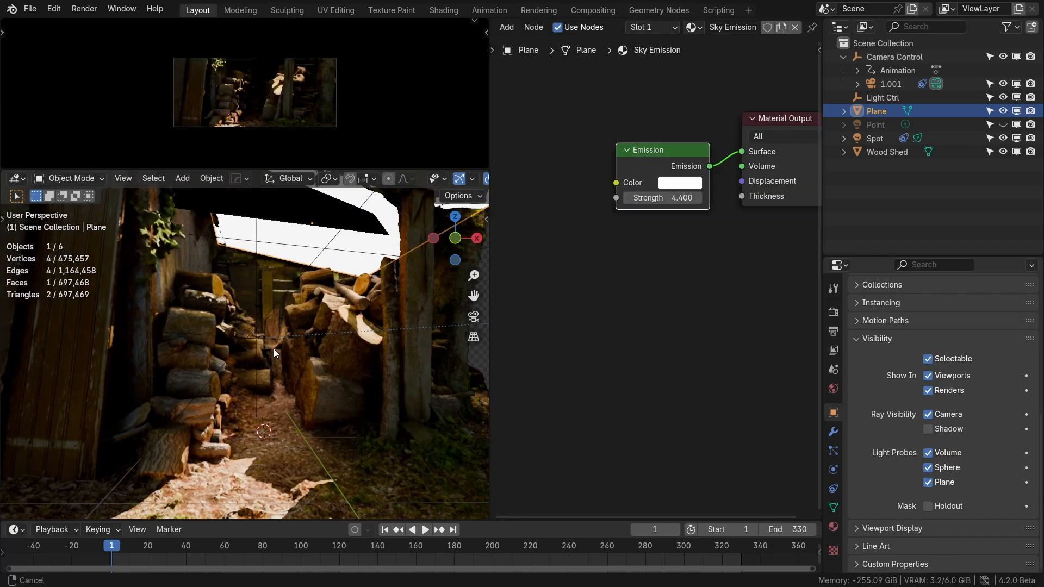
{"action": "mouse_move", "coordinate": [273, 348]}
{"action": "middle_mouse_down"}
{"action": "mouse_move", "coordinate": [279, 312]}
{"action": "mouse_move", "coordinate": [281, 335]}
{"action": "mouse_move", "coordinate": [287, 320]}
{"action": "mouse_move", "coordinate": [269, 331]}
{"action": "mouse_move", "coordinate": [270, 308]}
{"action": "mouse_move", "coordinate": [274, 332]}
{"action": "mouse_move", "coordinate": [272, 315]}
{"action": "mouse_move", "coordinate": [257, 336]}
{"action": "mouse_move", "coordinate": [264, 322]}
{"action": "mouse_move", "coordinate": [269, 406]}
{"action": "mouse_move", "coordinate": [294, 289]}
{"action": "mouse_move", "coordinate": [275, 338]}
{"action": "middle_mouse_up"}
{"action": "scroll", "coordinate": [286, 321], "scroll_direction": "up", "scroll_amount": 3}
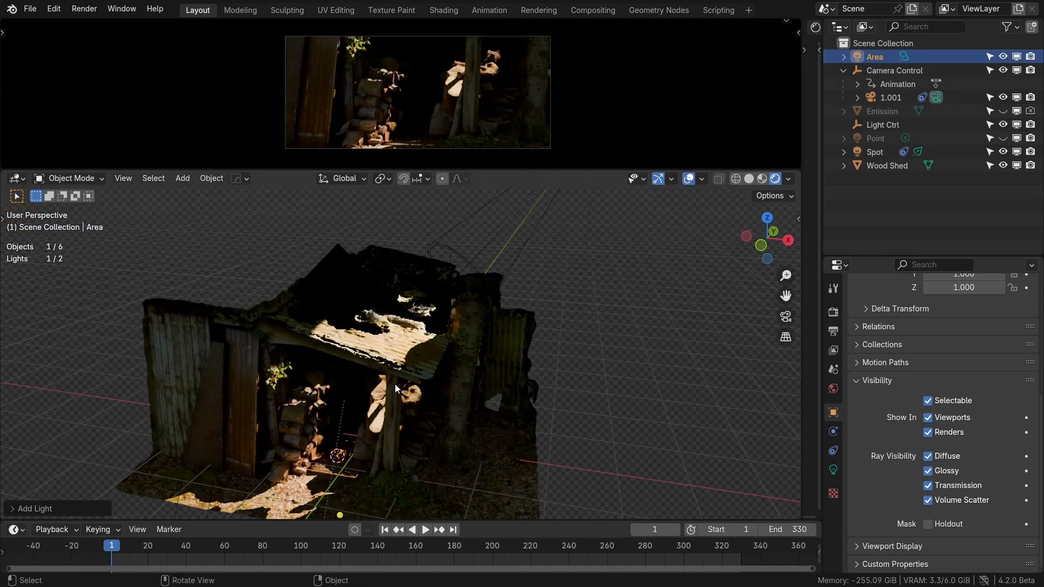
- Raise the new area light about 1.2 m along global Z, up to the shed's roof level
{"action": "key", "text": "g"}
{"action": "key", "text": "z"}
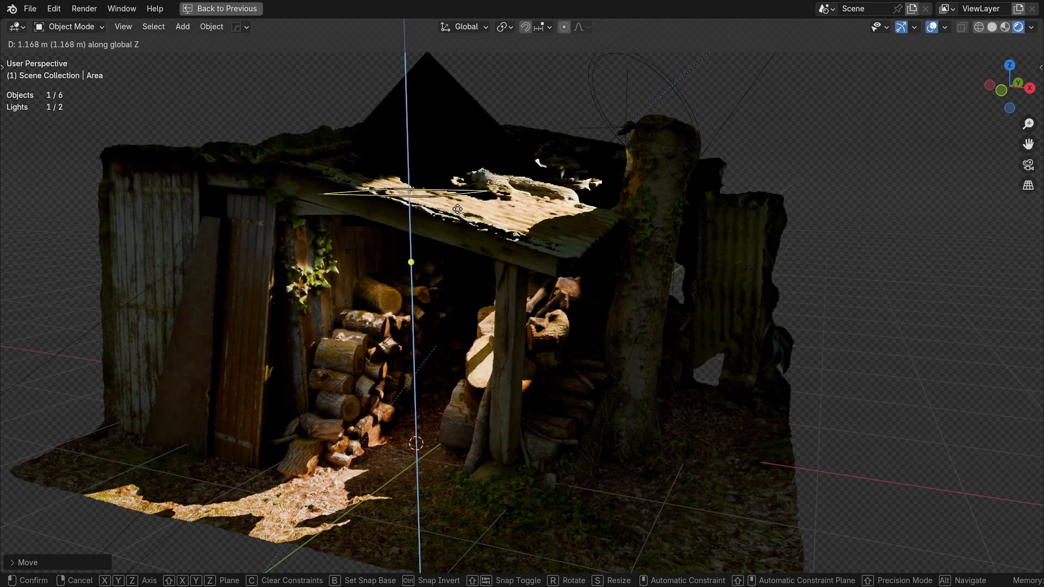
{"action": "left_click", "coordinate": [458, 198]}
- Rotate the area light in front view and scale it to about 2.317, with Y reduced to 1.751
{"action": "middle_click_drag", "start_coordinate": [458, 198], "coordinate": [489, 237]}
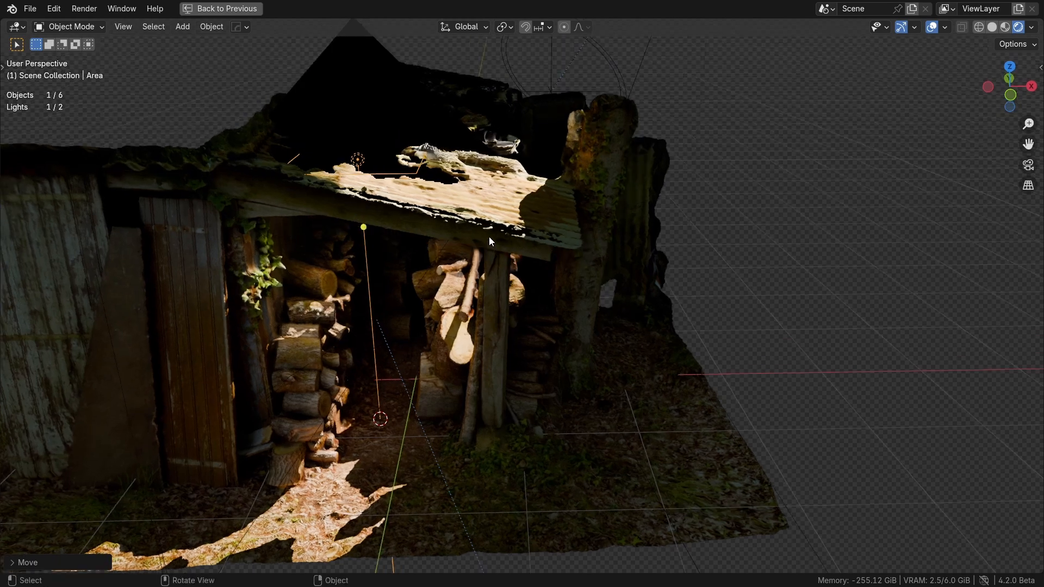
{"action": "key", "text": "KP_1"}
{"action": "key", "text": "r"}
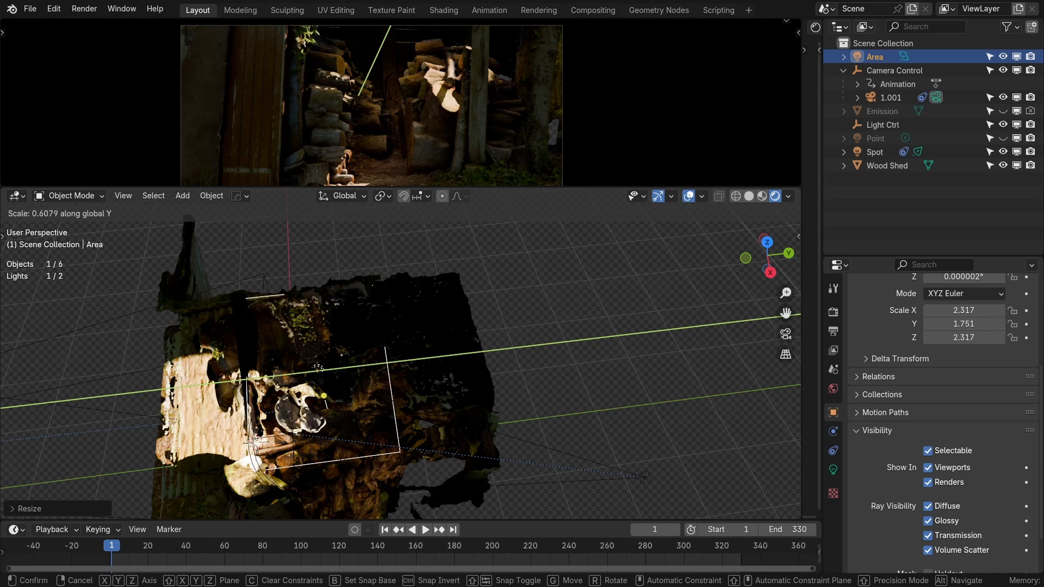
{"action": "left_click", "coordinate": [350, 400]}
- Try to move the area light along the Y axis in top view
{"action": "key", "text": "KP_7"}
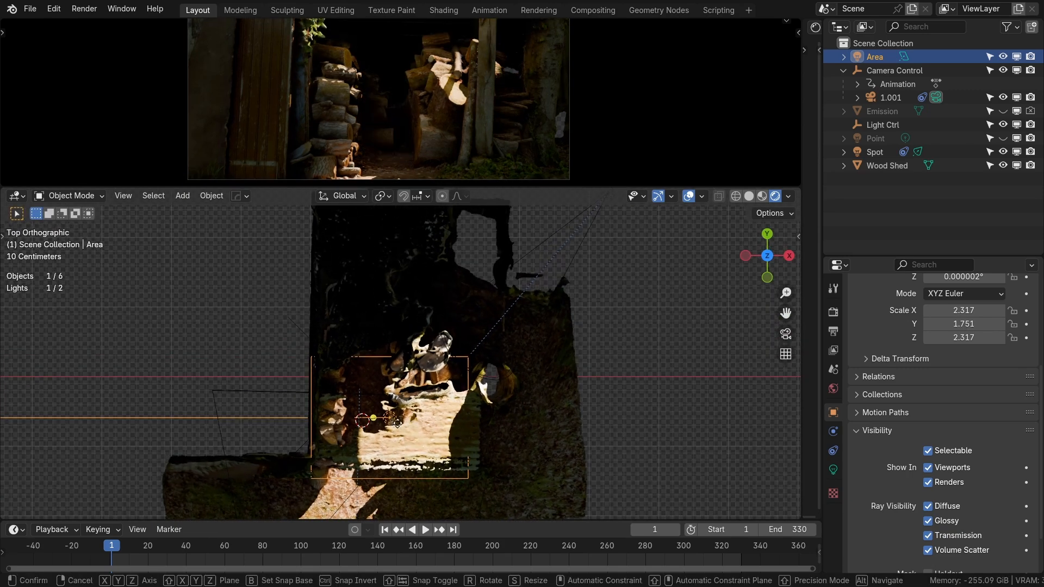
{"action": "key", "text": "y"}
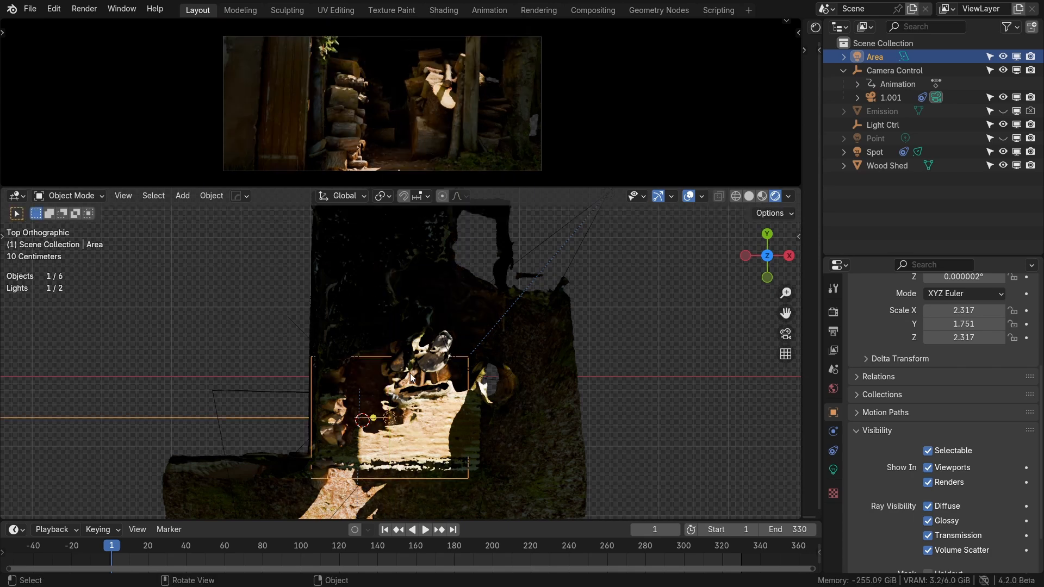
- Scatter the Botaniq weed preset Alpine Meadow (B) over the wood shed with Include Base Material turned off
{"action": "middle_click_drag", "start_coordinate": [279, 423], "coordinate": [347, 334]}
{"action": "left_click", "coordinate": [348, 330]}
{"action": "key", "text": "ctrl+space"}
{"action": "middle_click_drag", "start_coordinate": [430, 293], "coordinate": [539, 364], "text": "ctrl"}
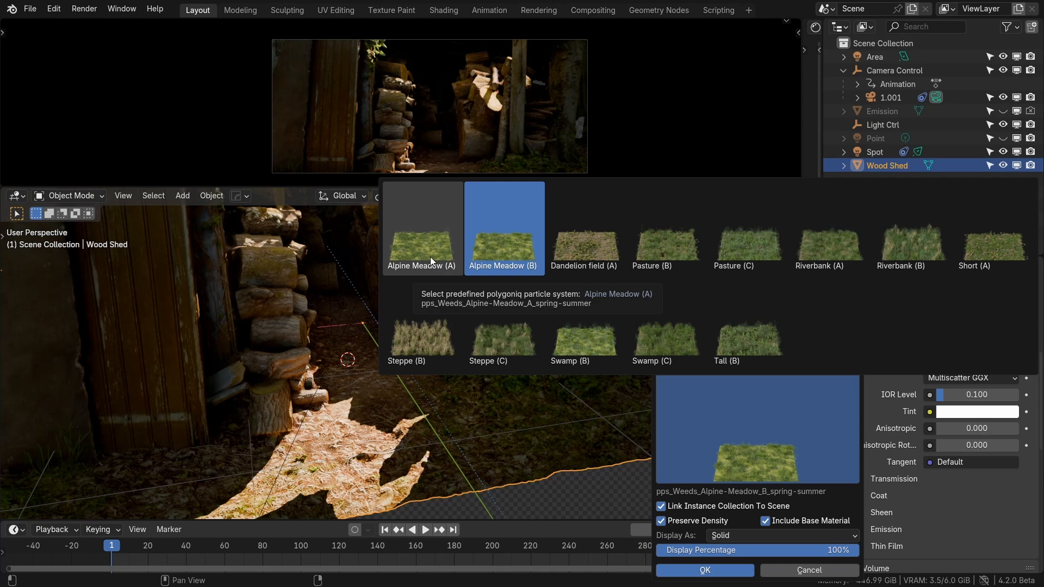
{"action": "left_click", "coordinate": [490, 240]}
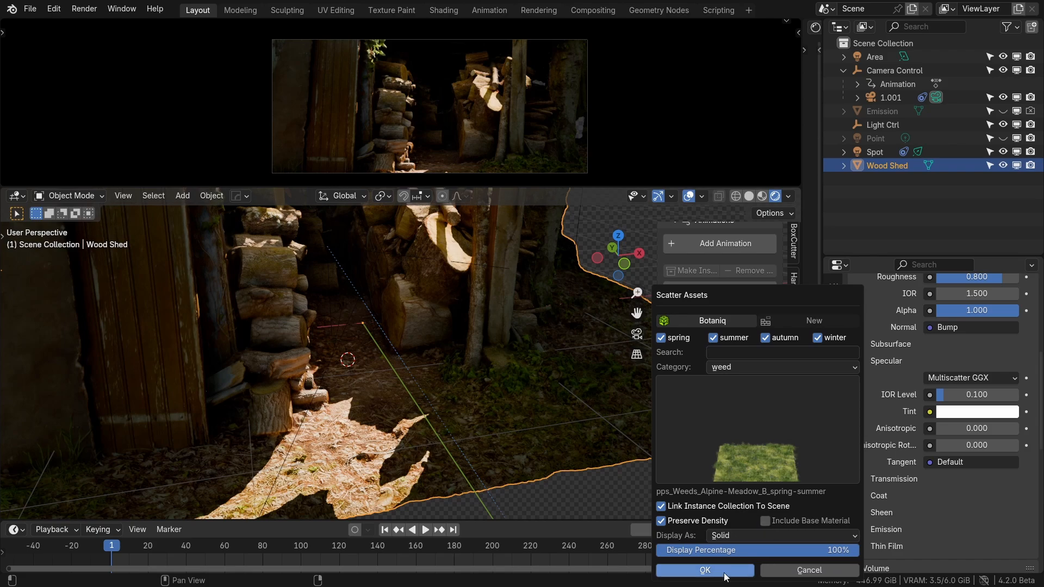
{"action": "key", "text": "Return"}
{"action": "scroll", "coordinate": [415, 390], "scroll_direction": "down", "scroll_amount": 8}
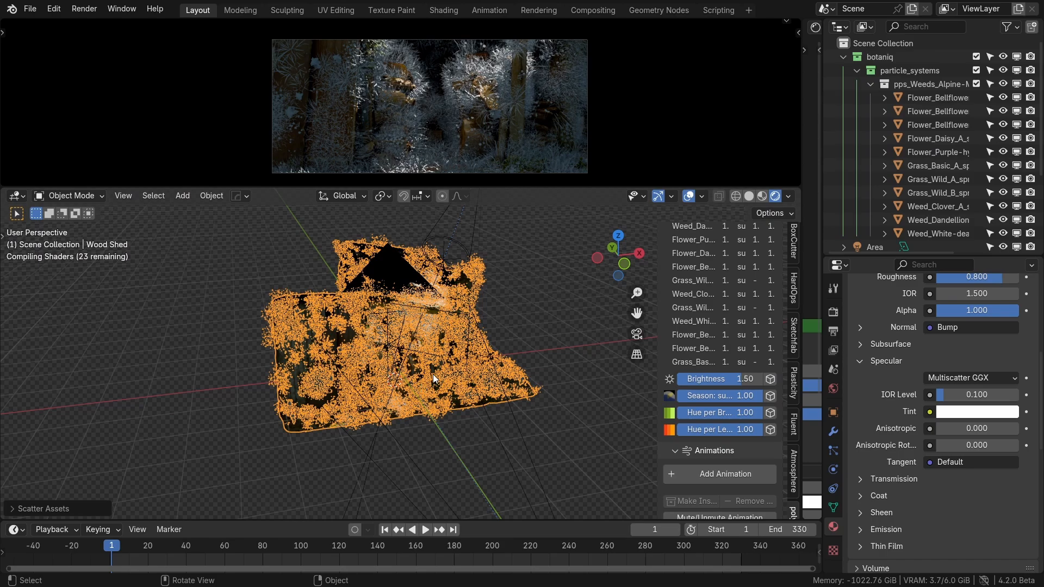
- Set the emission number of the shed's weed particle system to 500
{"action": "scroll", "coordinate": [431, 380], "scroll_direction": "up", "scroll_amount": 4}
{"action": "scroll", "coordinate": [431, 379], "scroll_direction": "down", "scroll_amount": 4}
{"action": "middle_click_drag", "start_coordinate": [433, 377], "coordinate": [444, 396]}
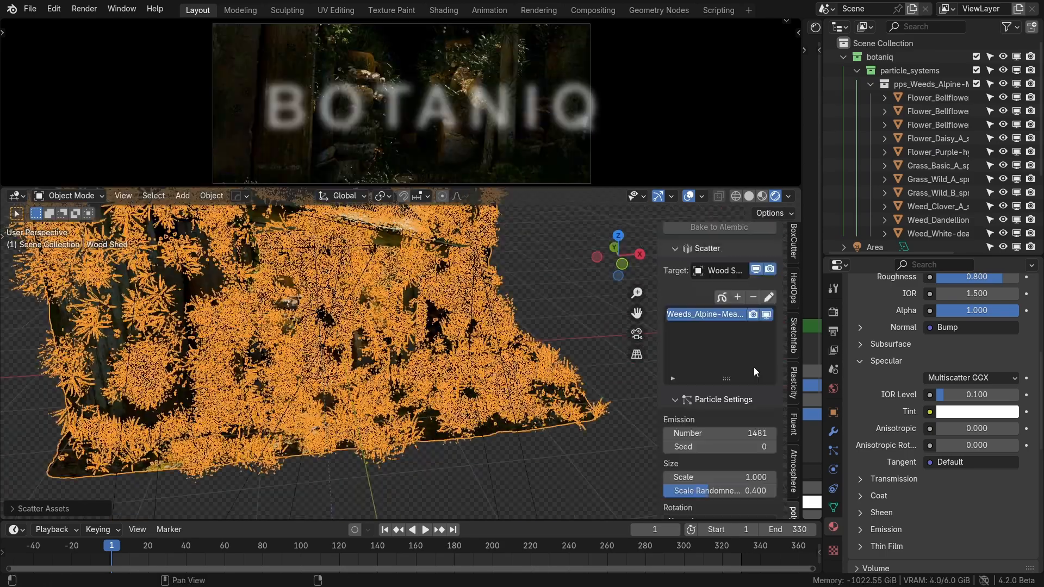
{"action": "scroll", "coordinate": [754, 367], "scroll_direction": "down", "scroll_amount": 3}
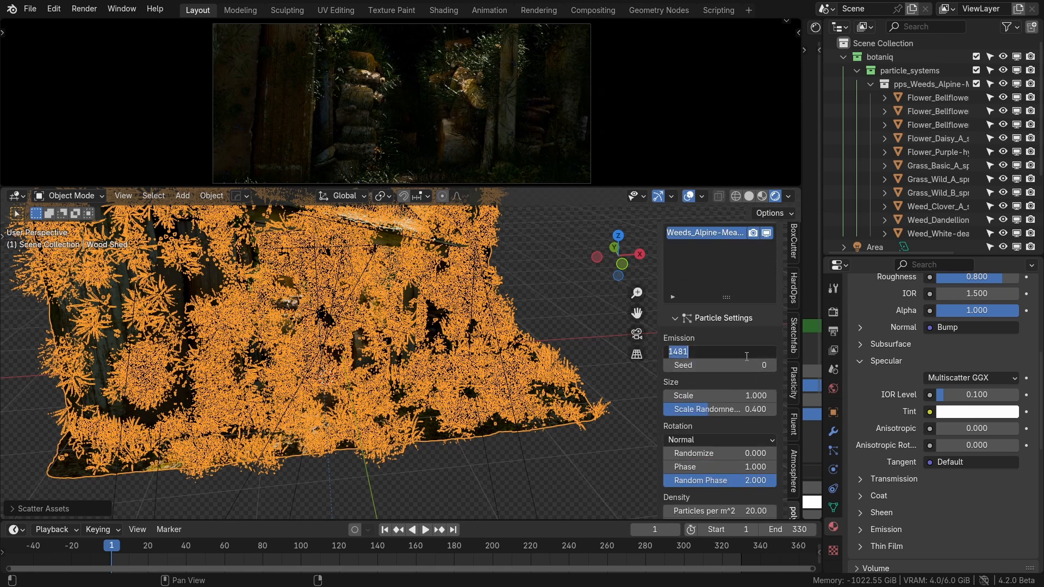
{"action": "type", "text": "0"}
{"action": "key", "text": "Return"}
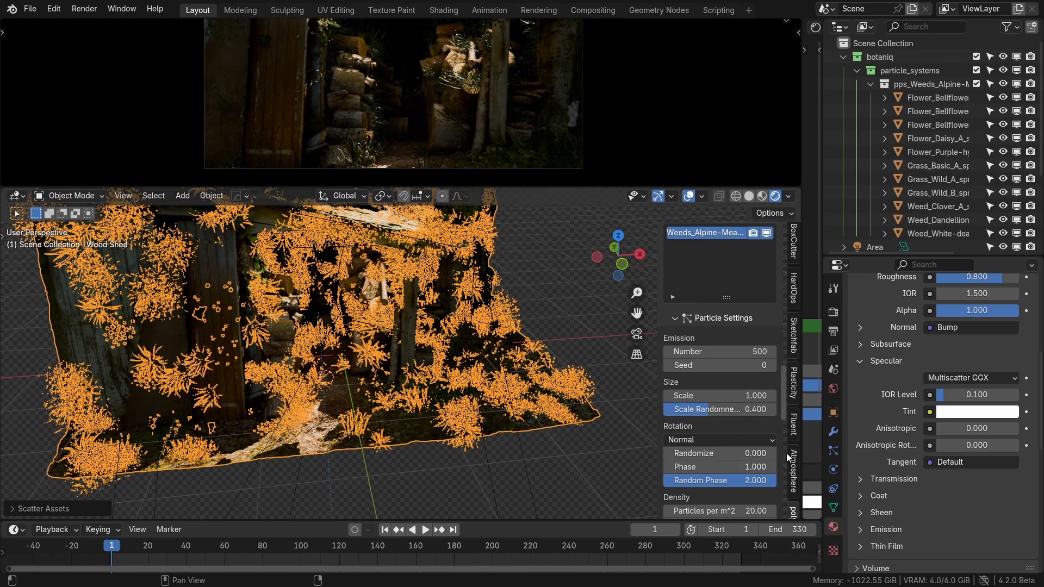
- Examine the scattered weeds around the shed's entrance and log piles from several angles
{"action": "middle_click_drag", "start_coordinate": [377, 386], "coordinate": [391, 368]}
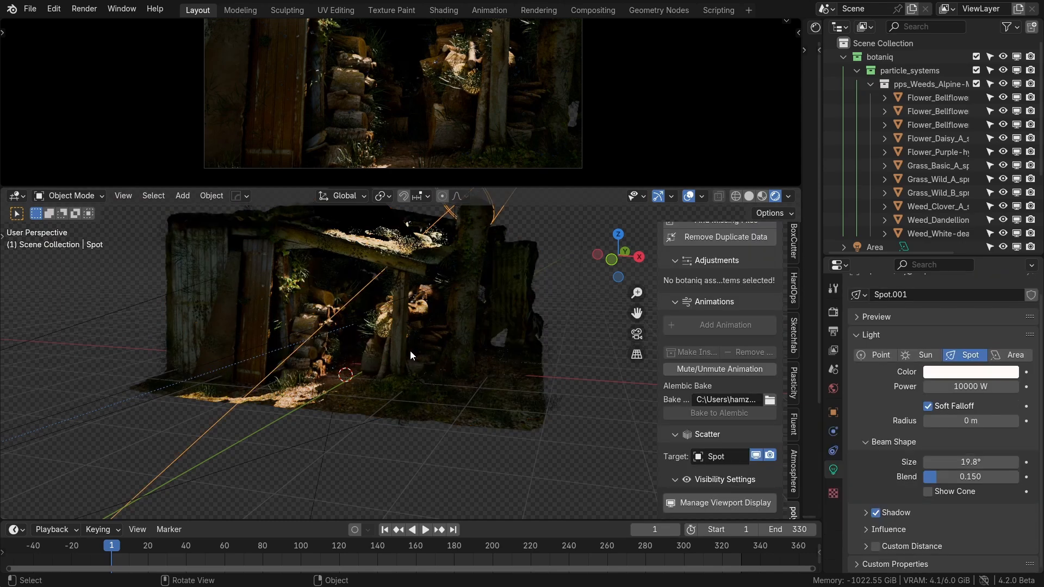
{"action": "scroll", "coordinate": [347, 335], "scroll_direction": "up", "scroll_amount": 4}
{"action": "middle_click_drag", "start_coordinate": [410, 351], "coordinate": [374, 348]}
{"action": "scroll", "coordinate": [347, 335], "scroll_direction": "down", "scroll_amount": 3}
{"action": "scroll", "coordinate": [461, 442], "scroll_direction": "up", "scroll_amount": 4}
{"action": "middle_click_drag", "start_coordinate": [421, 417], "coordinate": [452, 454]}
{"action": "scroll", "coordinate": [452, 453], "scroll_direction": "down", "scroll_amount": 4}
{"action": "scroll", "coordinate": [329, 309], "scroll_direction": "up", "scroll_amount": 5}
{"action": "scroll", "coordinate": [308, 306], "scroll_direction": "down", "scroll_amount": 5}
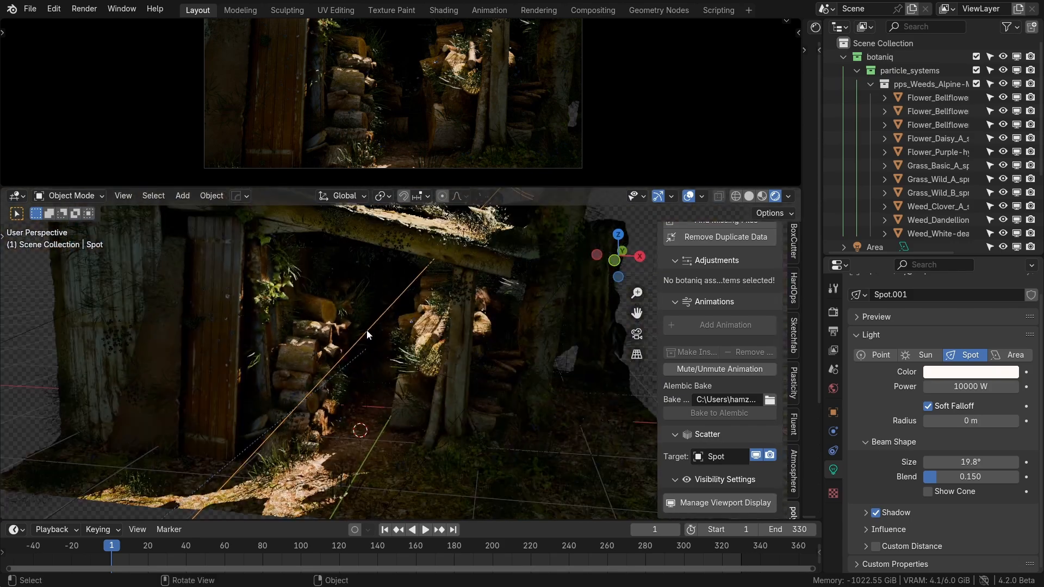
{"action": "scroll", "coordinate": [381, 358], "scroll_direction": "up", "scroll_amount": 3}
- Select the wood shed and start density painting for its weed particle system in top view
{"action": "left_click", "coordinate": [414, 355]}
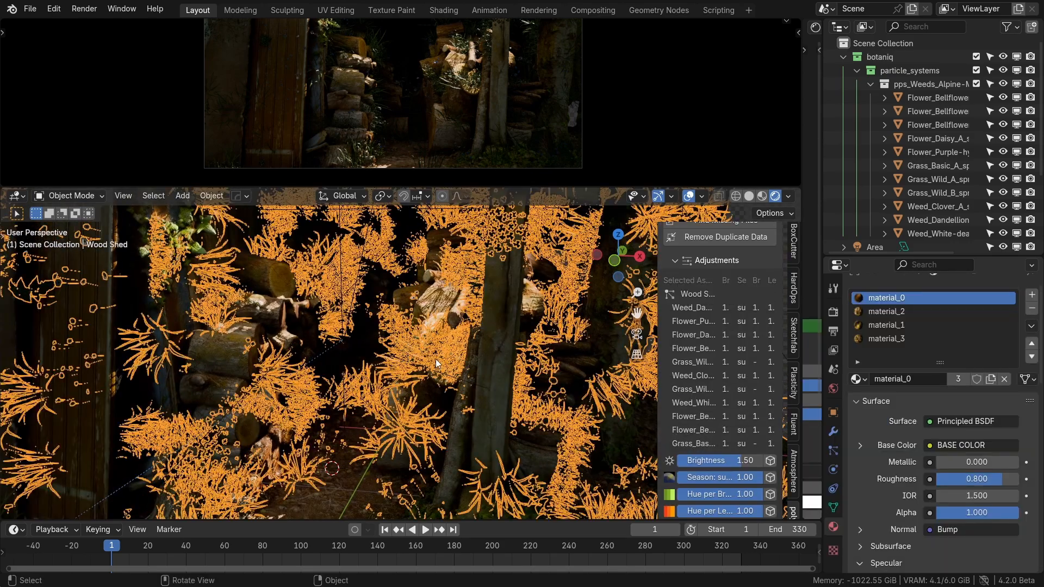
{"action": "scroll", "coordinate": [436, 359], "scroll_direction": "down", "scroll_amount": 4}
{"action": "scroll", "coordinate": [759, 413], "scroll_direction": "down", "scroll_amount": 10}
{"action": "scroll", "coordinate": [759, 417], "scroll_direction": "down", "scroll_amount": 15}
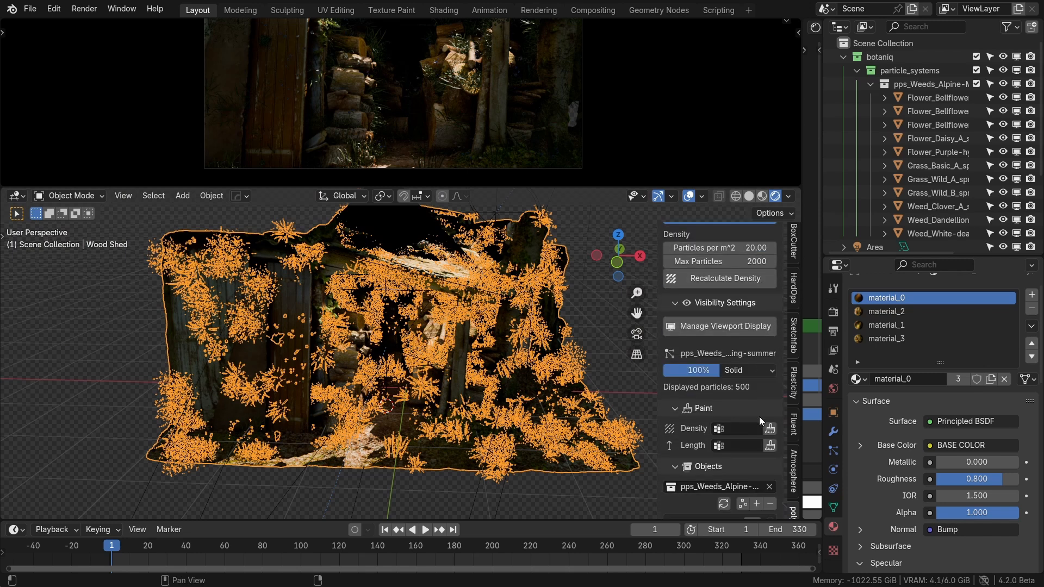
{"action": "scroll", "coordinate": [760, 416], "scroll_direction": "down", "scroll_amount": 2}
{"action": "middle_click_drag", "start_coordinate": [416, 413], "coordinate": [420, 445]}
{"action": "key", "text": "KP_7"}
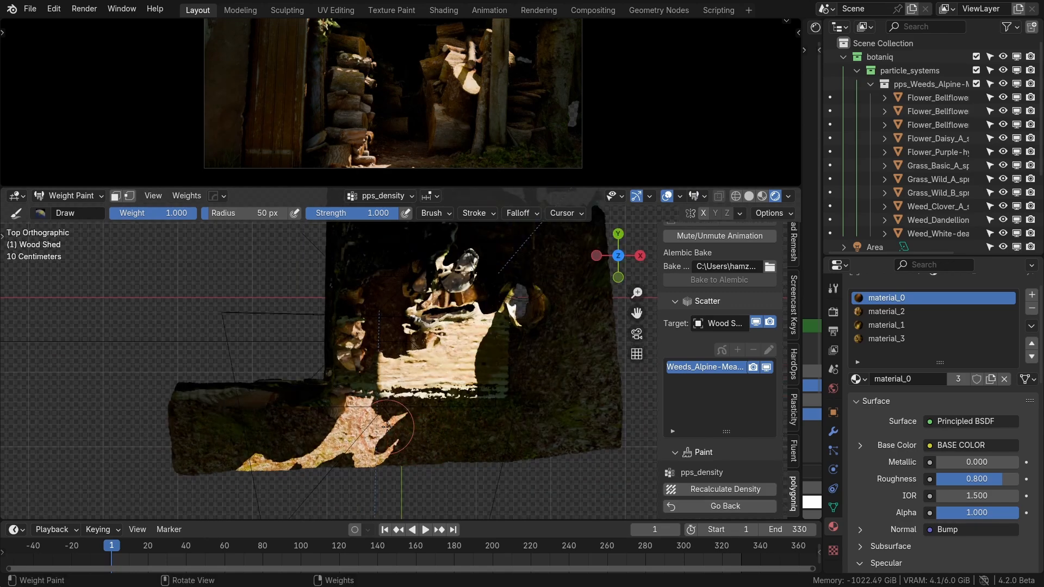
- Paint weed density on the ground in front of the shed, right of the entrance and beside the log pile
{"action": "middle_click_drag", "start_coordinate": [454, 446], "coordinate": [409, 439]}
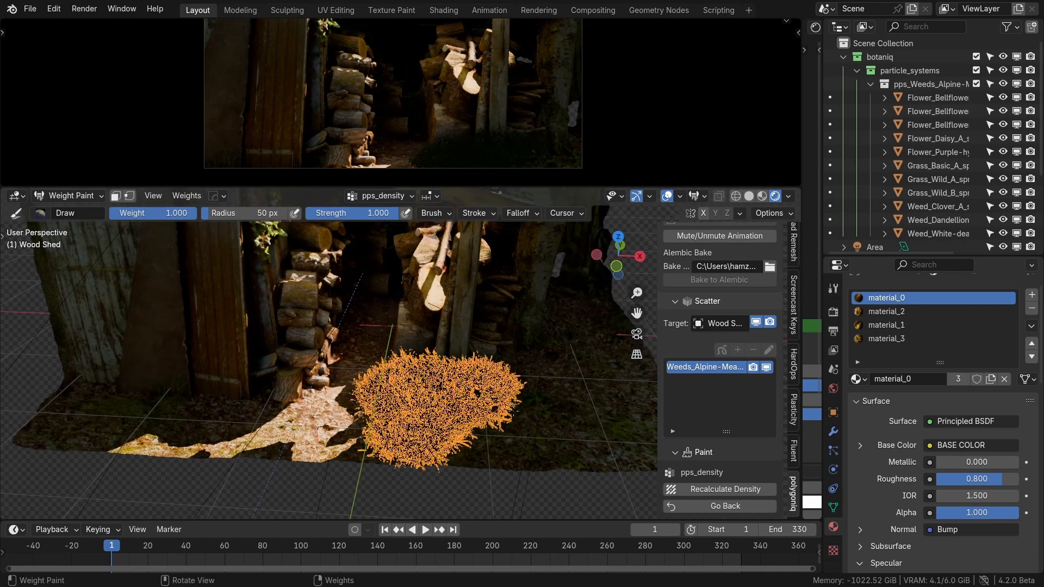
{"action": "mouse_move", "coordinate": [537, 437]}
{"action": "left_mouse_down"}
{"action": "mouse_move", "coordinate": [565, 435]}
{"action": "mouse_move", "coordinate": [563, 368]}
{"action": "left_mouse_up"}
{"action": "middle_click_drag", "start_coordinate": [359, 326], "coordinate": [372, 328]}
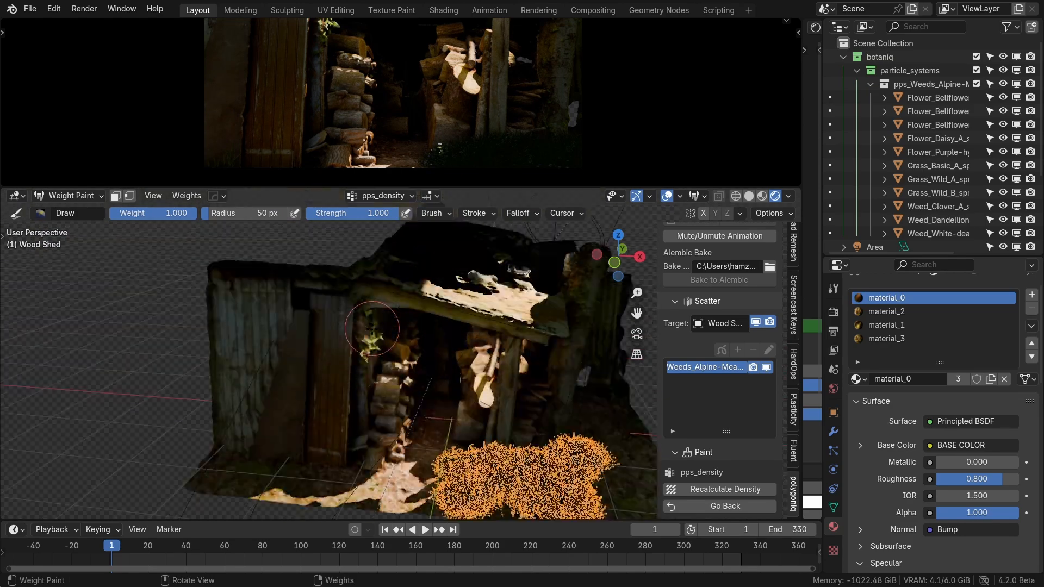
{"action": "scroll", "coordinate": [372, 329], "scroll_direction": "up", "scroll_amount": 4}
{"action": "middle_click_drag", "start_coordinate": [459, 403], "coordinate": [453, 354]}
{"action": "mouse_move", "coordinate": [444, 352]}
{"action": "left_mouse_down"}
{"action": "mouse_move", "coordinate": [436, 396]}
{"action": "mouse_move", "coordinate": [447, 403]}
{"action": "left_mouse_up"}
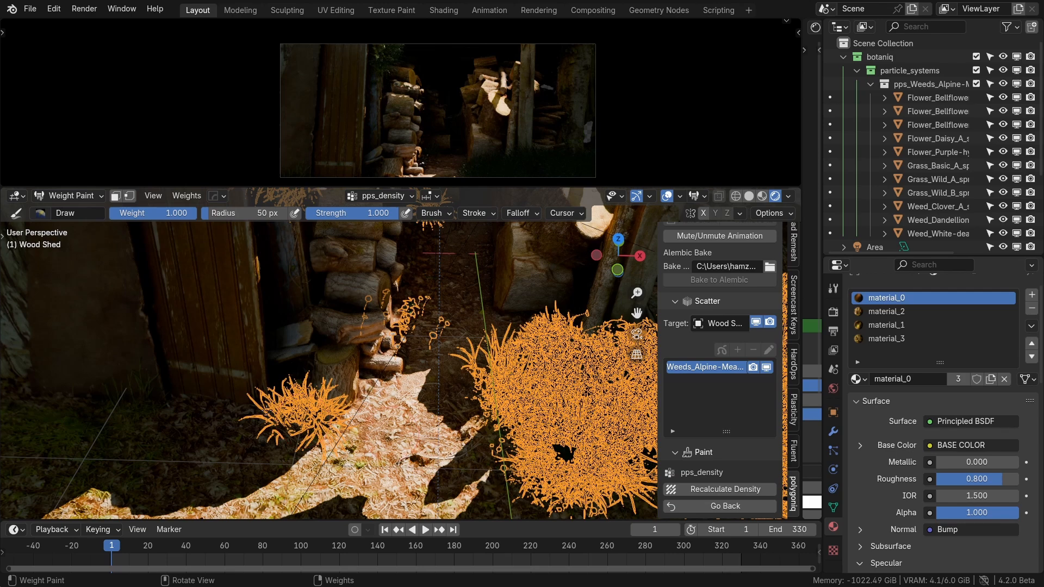
{"action": "scroll", "coordinate": [243, 411], "scroll_direction": "down", "scroll_amount": 4}
{"action": "middle_click_drag", "start_coordinate": [484, 401], "coordinate": [401, 411], "text": "shift"}
{"action": "scroll", "coordinate": [402, 411], "scroll_direction": "up", "scroll_amount": 2}
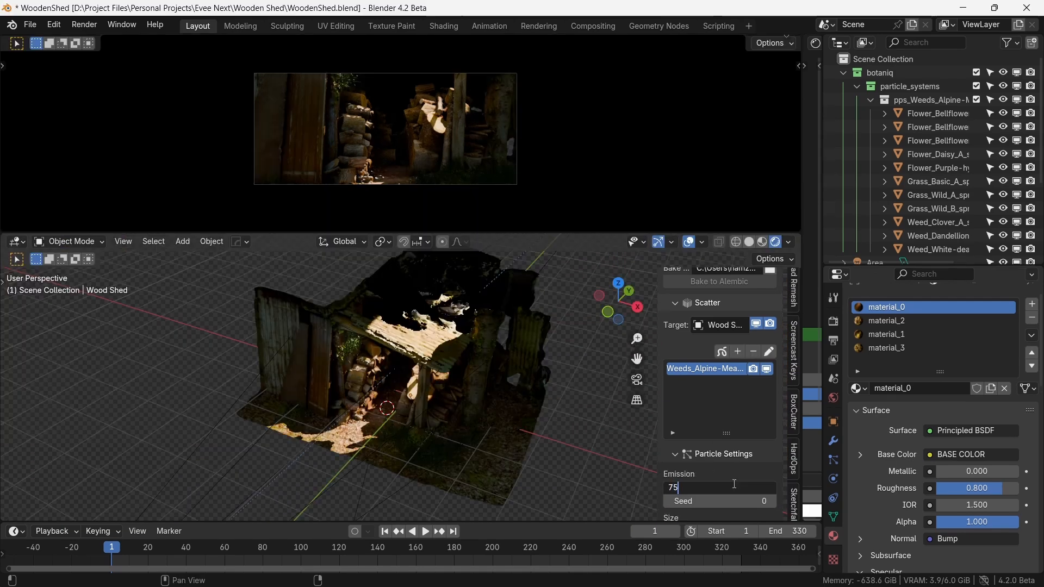
- Set the weed particle system's emission number to 75
{"action": "key", "text": "Return"}
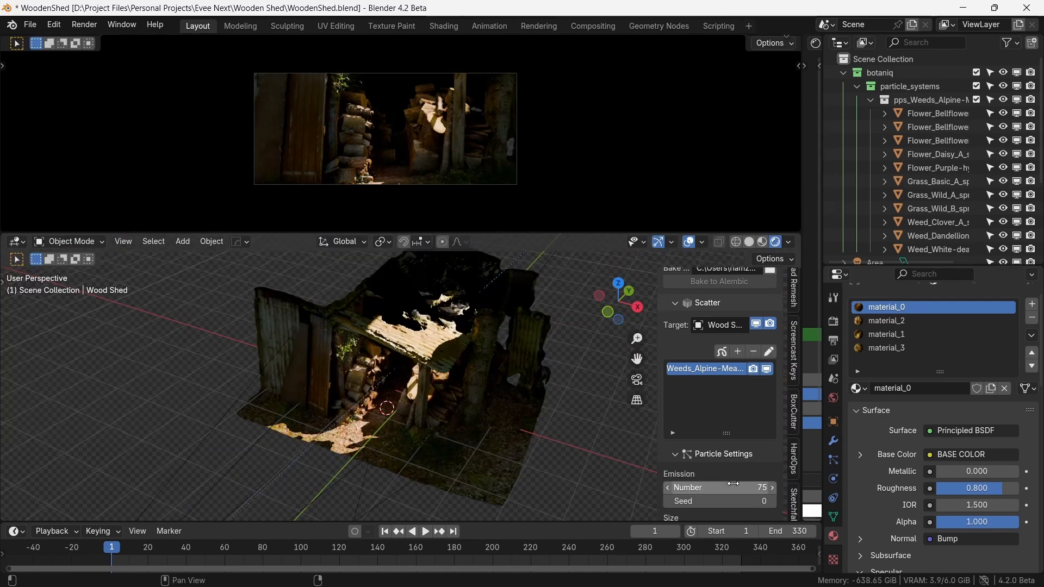
{"action": "scroll", "coordinate": [472, 187], "scroll_direction": "up", "scroll_amount": 5}
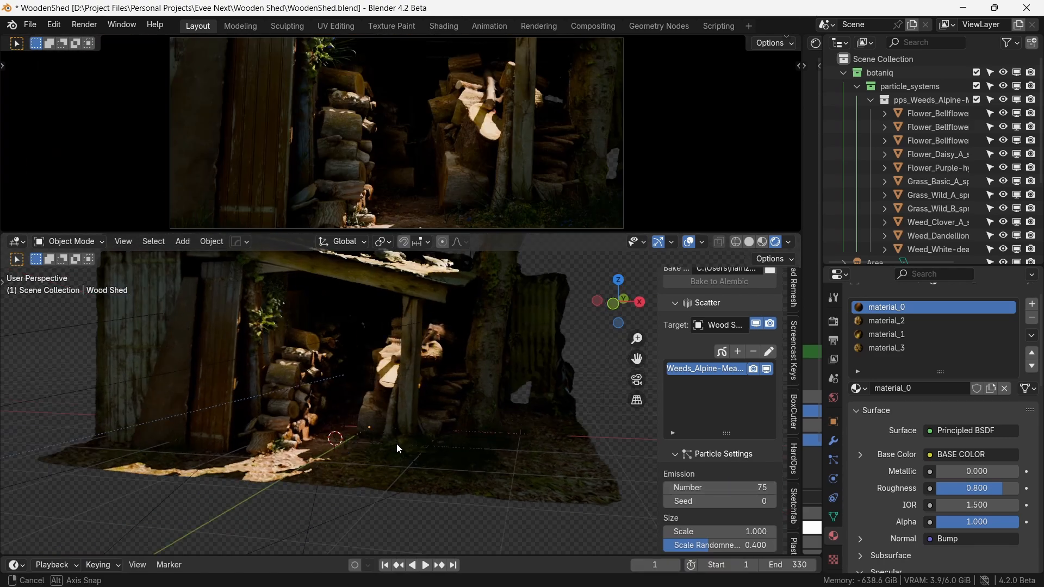
{"action": "middle_click_drag", "start_coordinate": [396, 444], "coordinate": [419, 472]}
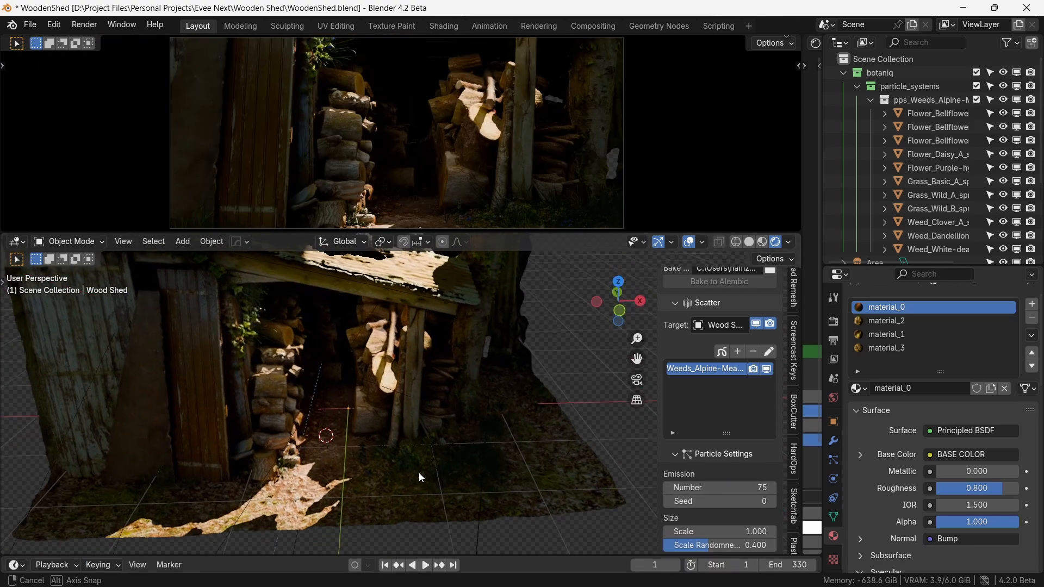
- Save the file and preview the shed in Cycles before returning the render engine to EEVEE
{"action": "left_click", "coordinate": [833, 322]}
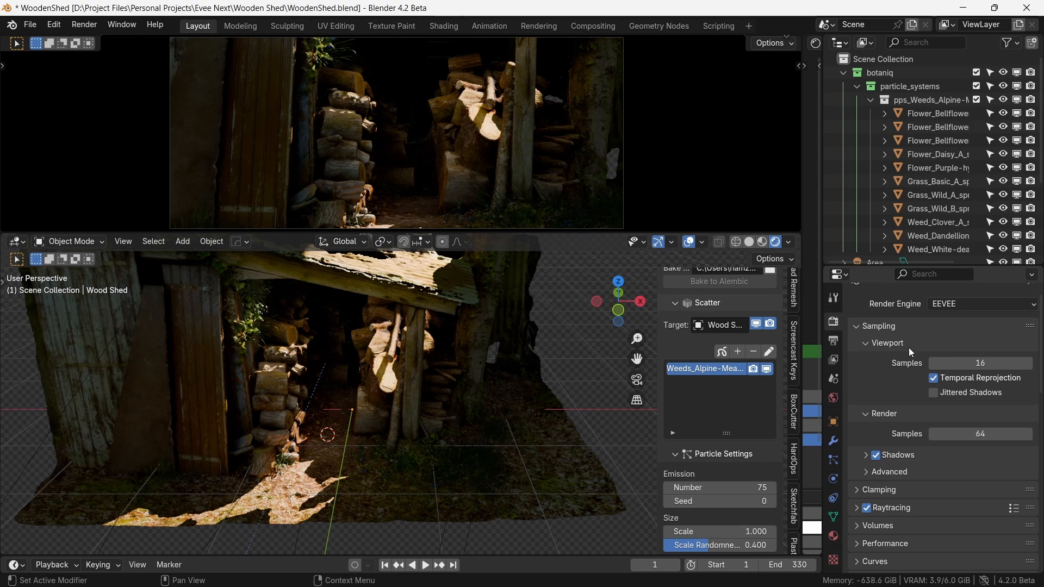
{"action": "key", "text": "ctrl+s"}
{"action": "left_click", "coordinate": [961, 320]}
{"action": "left_click", "coordinate": [962, 364]}
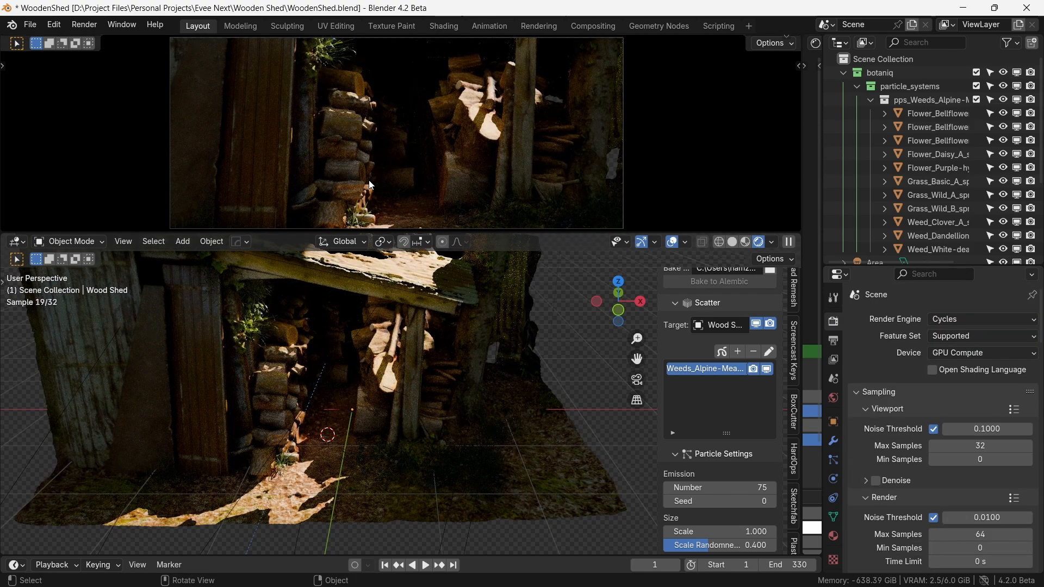
{"action": "middle_click_drag", "start_coordinate": [348, 400], "coordinate": [402, 468]}
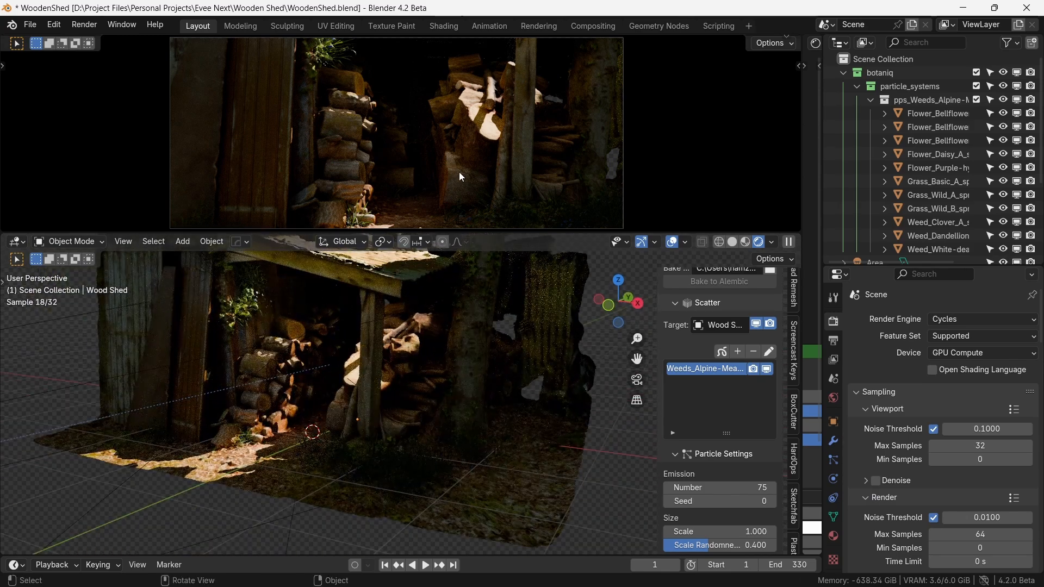
{"action": "scroll", "coordinate": [452, 169], "scroll_direction": "down", "scroll_amount": 1}
{"action": "scroll", "coordinate": [442, 171], "scroll_direction": "up", "scroll_amount": 1}
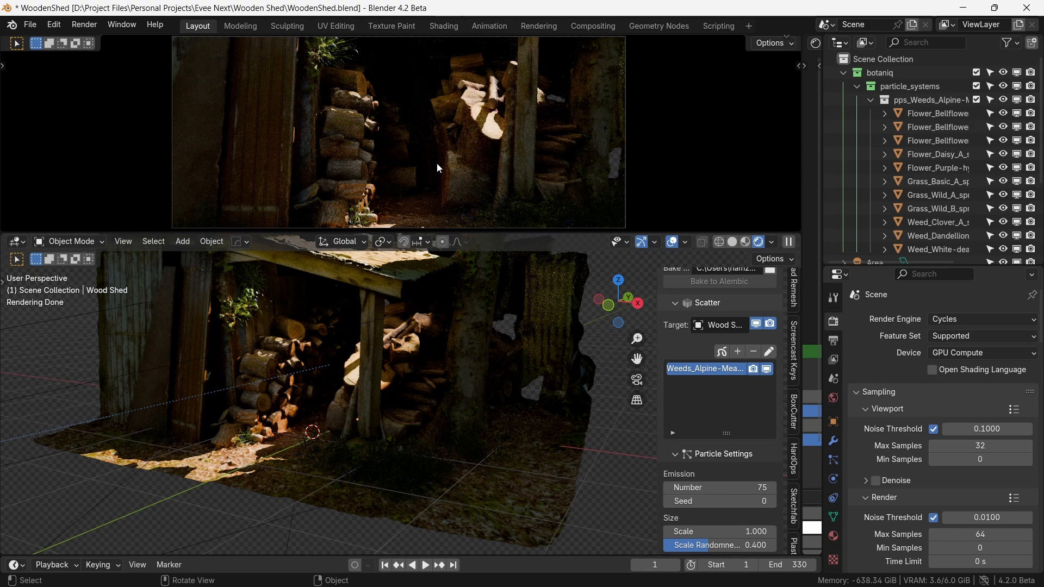
{"action": "left_click", "coordinate": [974, 320]}
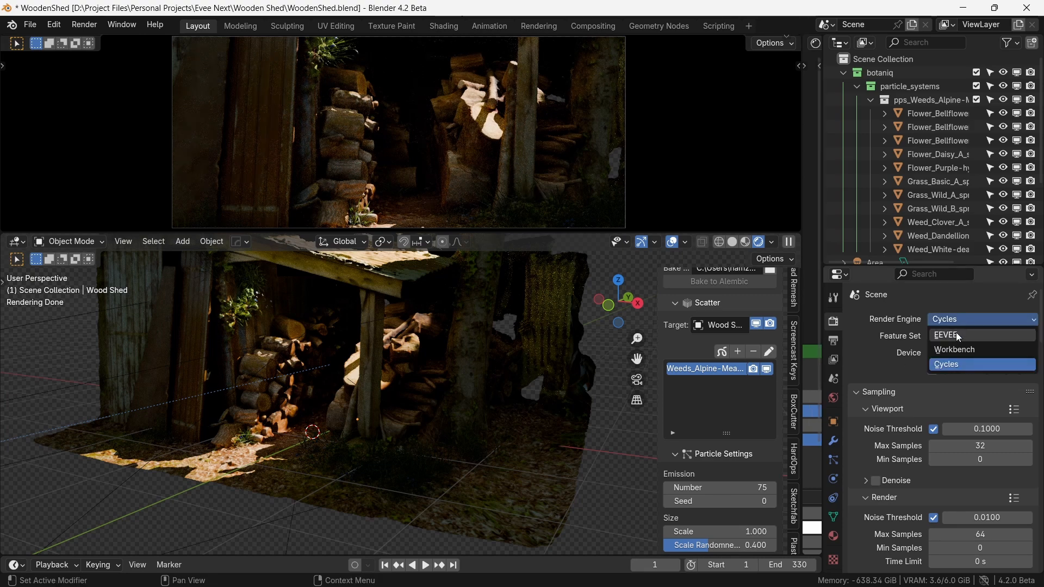
{"action": "left_click", "coordinate": [956, 335]}
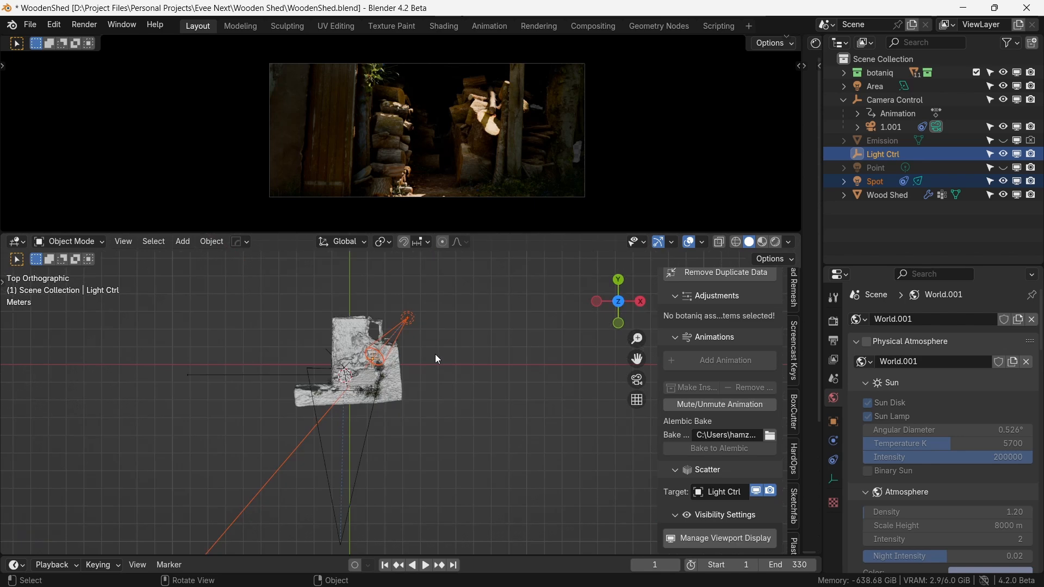
- Duplicate the spot light together with its target empty and move the copies toward the front of the shed in top view
{"action": "scroll", "coordinate": [435, 354], "scroll_direction": "up", "scroll_amount": 5}
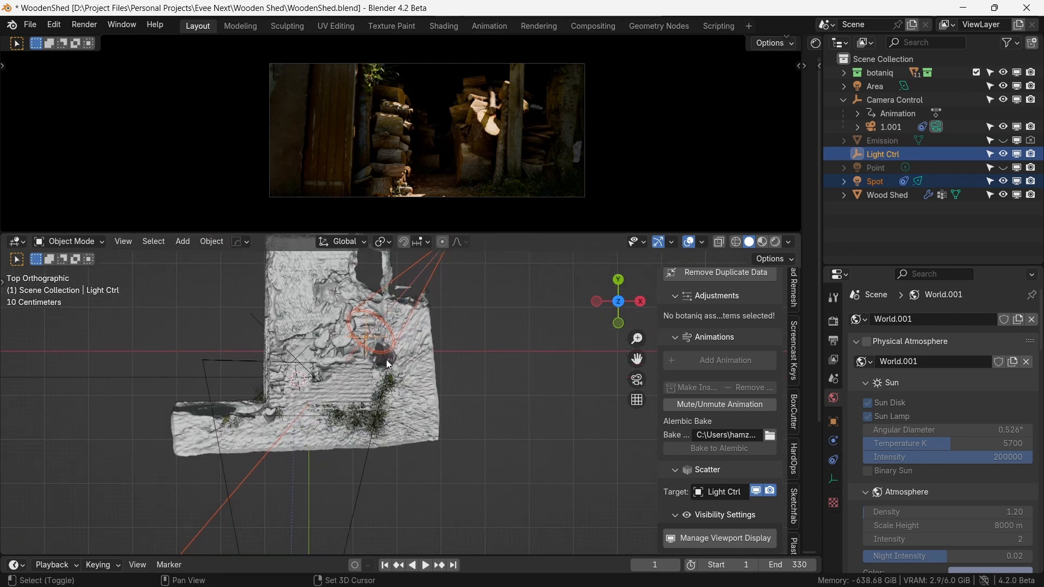
{"action": "key", "text": "g"}
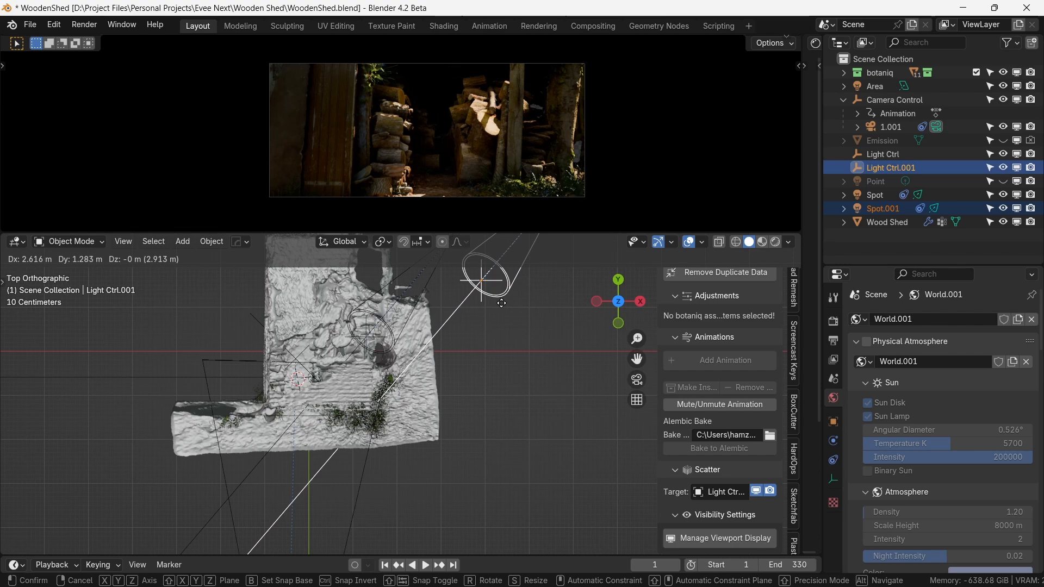
{"action": "left_click", "coordinate": [393, 438]}
{"action": "middle_click_drag", "start_coordinate": [387, 435], "coordinate": [356, 296]}
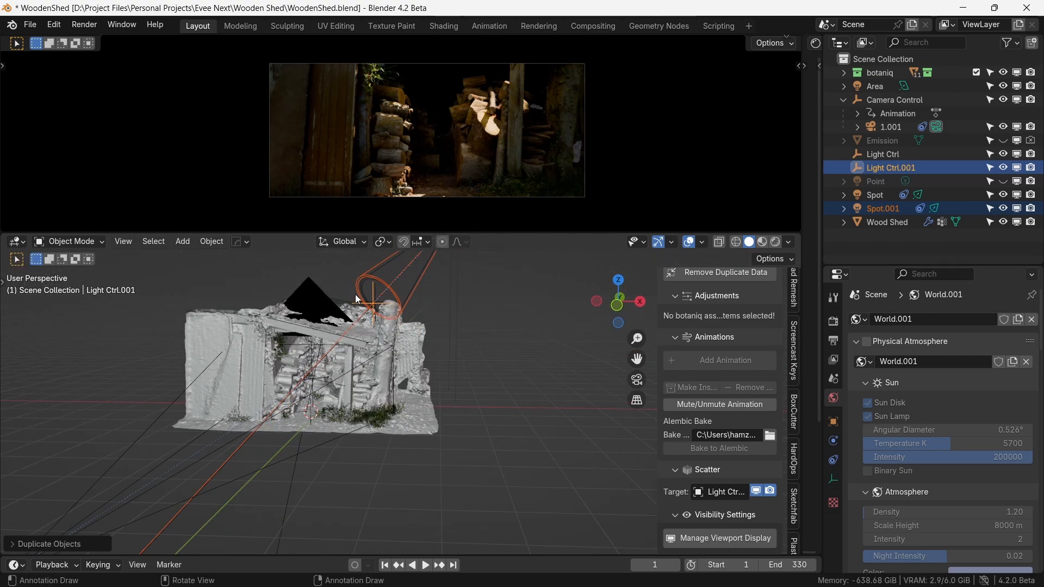
- Select only the duplicated target empty and lower it from roof height into the shed's front opening
{"action": "scroll", "coordinate": [363, 302], "scroll_direction": "up", "scroll_amount": 3}
{"action": "left_click", "coordinate": [363, 301]}
{"action": "scroll", "coordinate": [368, 327], "scroll_direction": "down", "scroll_amount": 5}
{"action": "scroll", "coordinate": [375, 337], "scroll_direction": "up", "scroll_amount": 2}
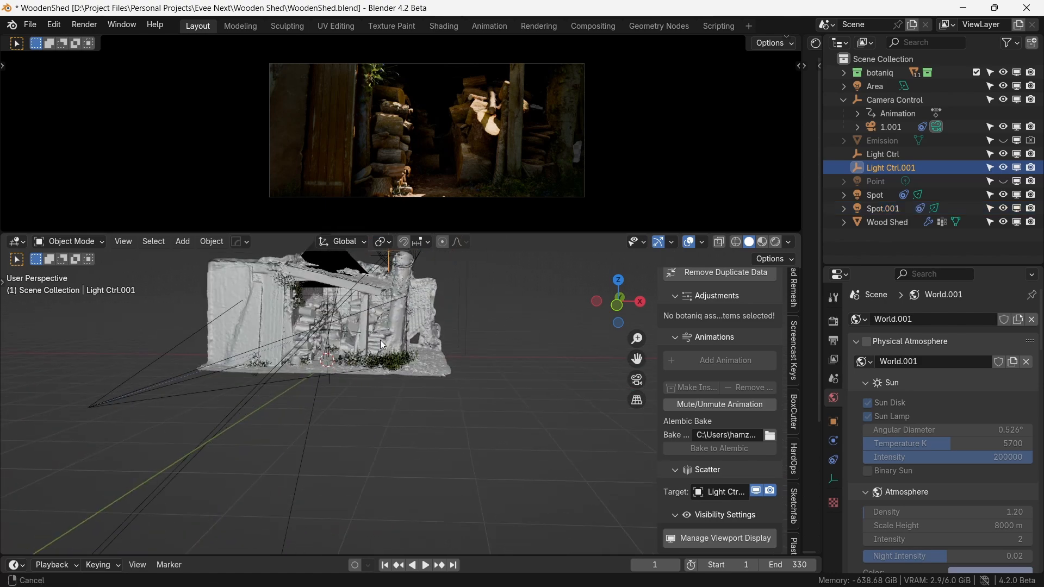
{"action": "middle_click_drag", "start_coordinate": [376, 295], "coordinate": [372, 344], "text": "shift"}
{"action": "scroll", "coordinate": [374, 348], "scroll_direction": "down", "scroll_amount": 2}
{"action": "key", "text": "g"}
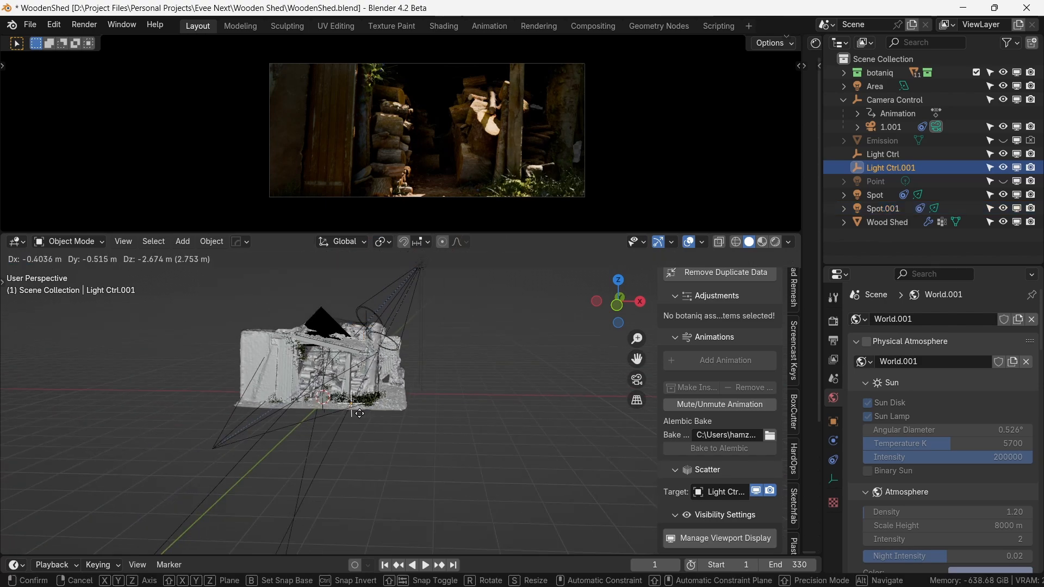
{"action": "left_click", "coordinate": [357, 384]}
- In front view with rendered shading, move the duplicated empty down to the grass at ground level
{"action": "key", "text": "KP_1"}
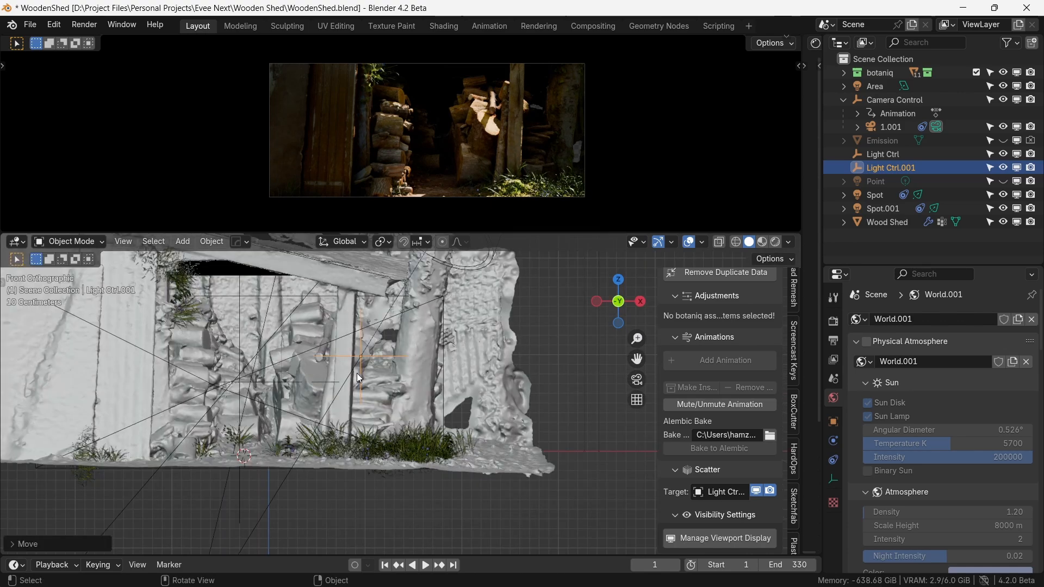
{"action": "key", "text": "z"}
{"action": "left_click", "coordinate": [333, 377]}
{"action": "scroll", "coordinate": [408, 382], "scroll_direction": "up", "scroll_amount": 2}
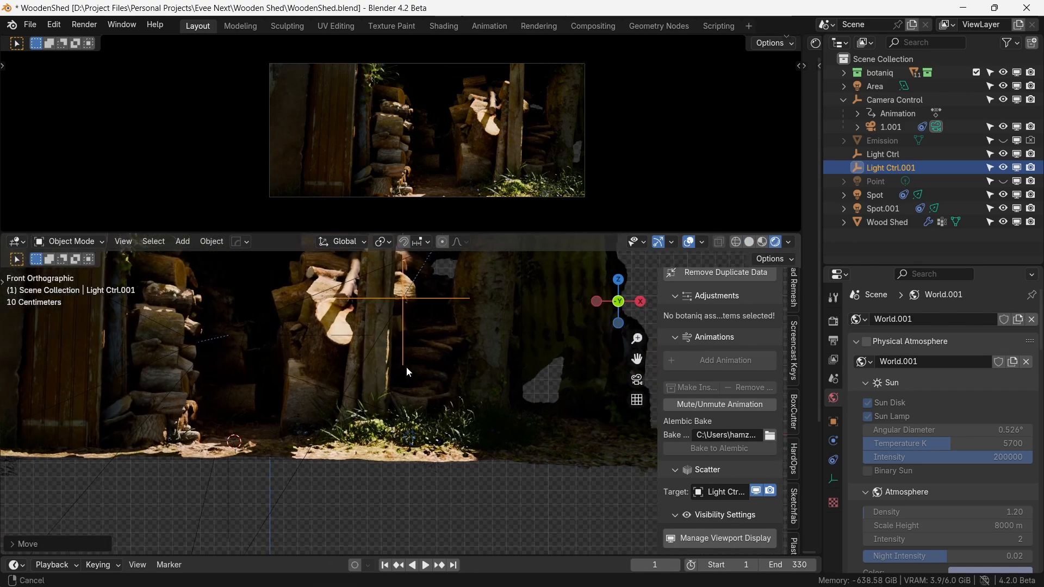
{"action": "key", "text": "g"}
{"action": "left_click", "coordinate": [383, 452]}
{"action": "scroll", "coordinate": [449, 333], "scroll_direction": "down", "scroll_amount": 5}
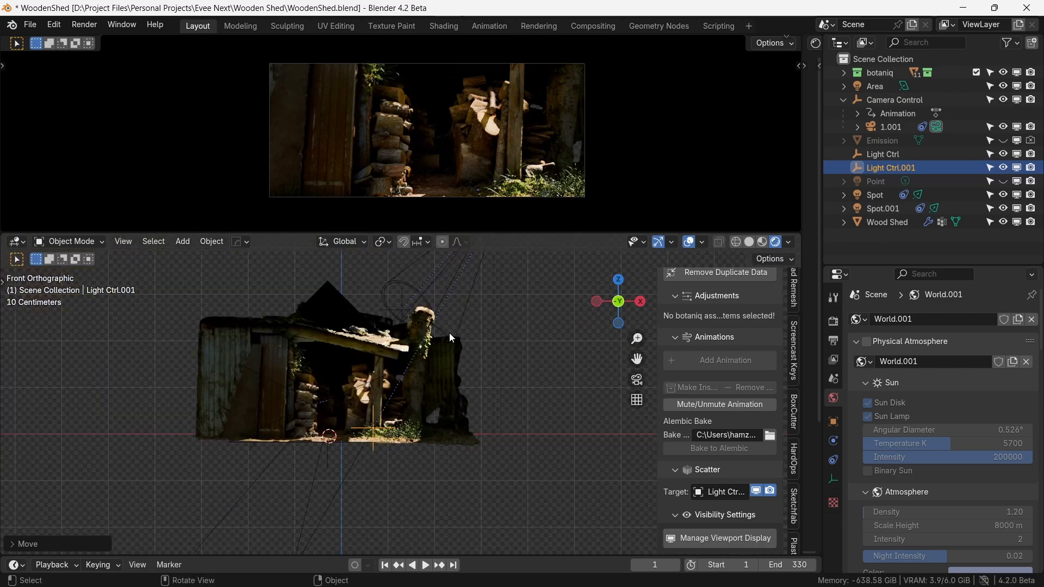
- Select the duplicated spot light and move it farther out to the right of the shed in top view
{"action": "middle_click_drag", "start_coordinate": [450, 348], "coordinate": [419, 363]}
{"action": "left_click", "coordinate": [419, 296]}
{"action": "scroll", "coordinate": [418, 300], "scroll_direction": "up", "scroll_amount": 3}
{"action": "middle_click_drag", "start_coordinate": [419, 301], "coordinate": [425, 374]}
{"action": "key", "text": "KP_7"}
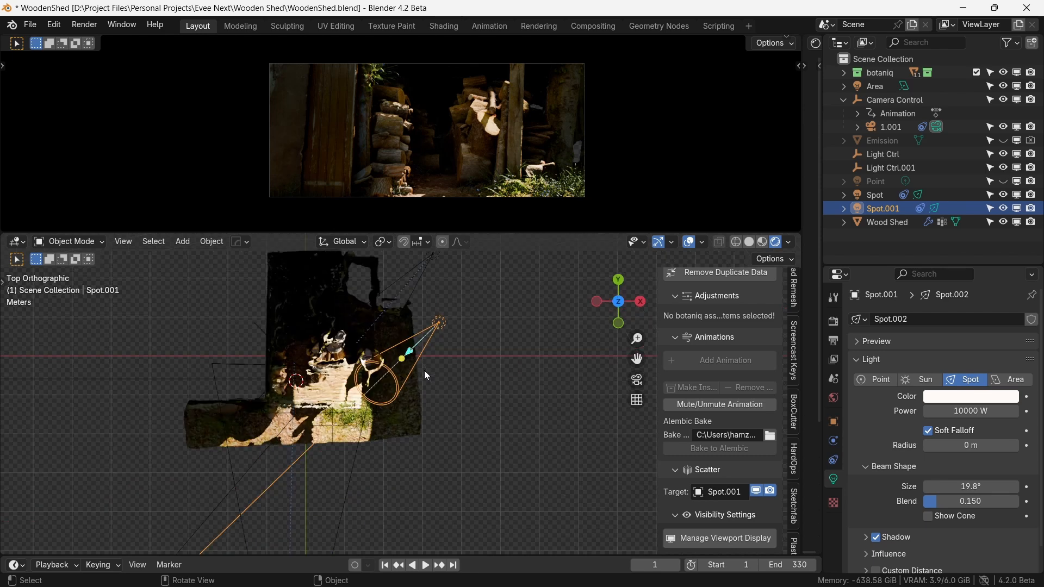
{"action": "key", "text": "g"}
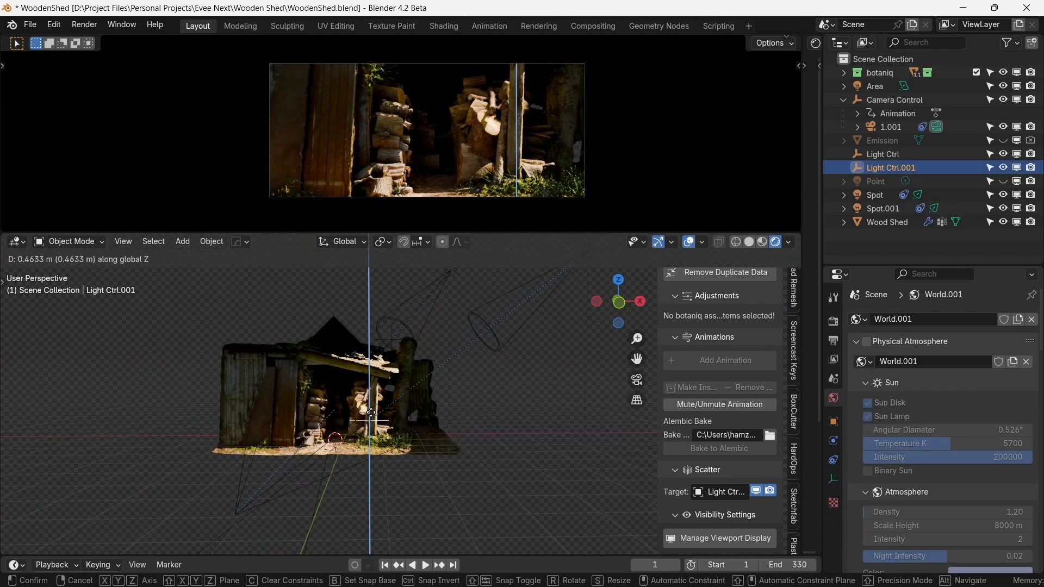
- Raise the duplicated target empty about 0.46 m along global Z
{"action": "left_click", "coordinate": [371, 410]}
{"action": "scroll", "coordinate": [370, 411], "scroll_direction": "down", "scroll_amount": 3}
{"action": "middle_click_drag", "start_coordinate": [375, 403], "coordinate": [377, 428]}
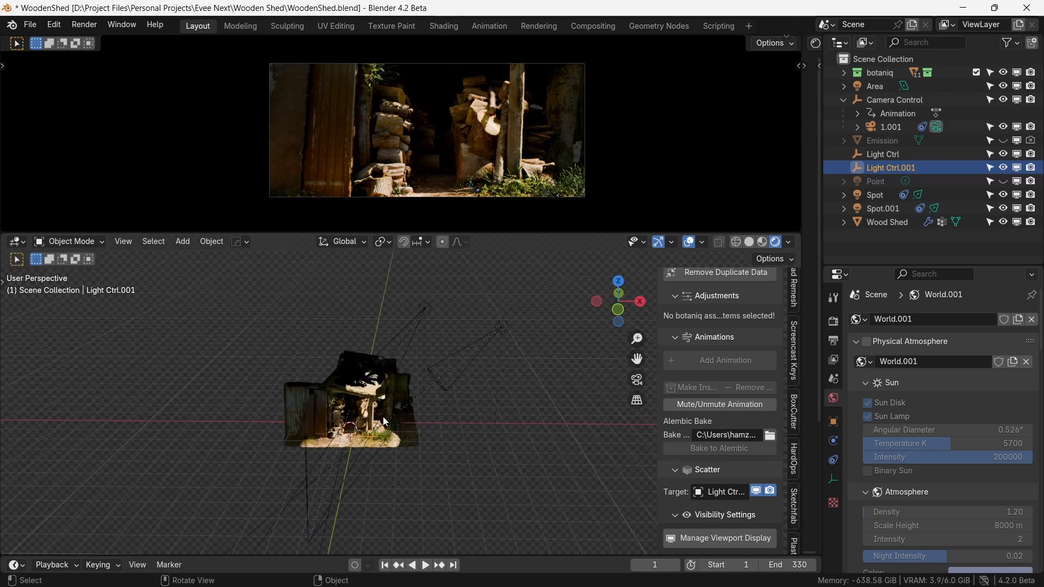
- Move the duplicated spot light to the right of the shed along global Z and narrow its beam size to 14.6°
{"action": "left_click", "coordinate": [481, 355]}
{"action": "key", "text": "g"}
{"action": "key", "text": "z"}
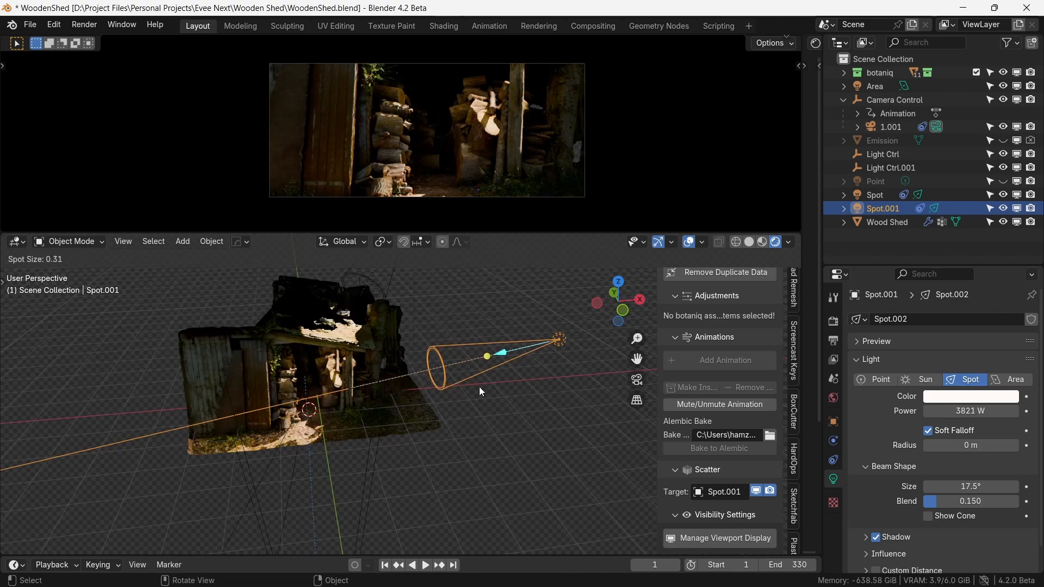
{"action": "left_click_drag", "start_coordinate": [478, 386], "coordinate": [477, 385]}
- Hide and reveal the duplicated spot light to compare its effect on the camera view
{"action": "key", "text": "h"}
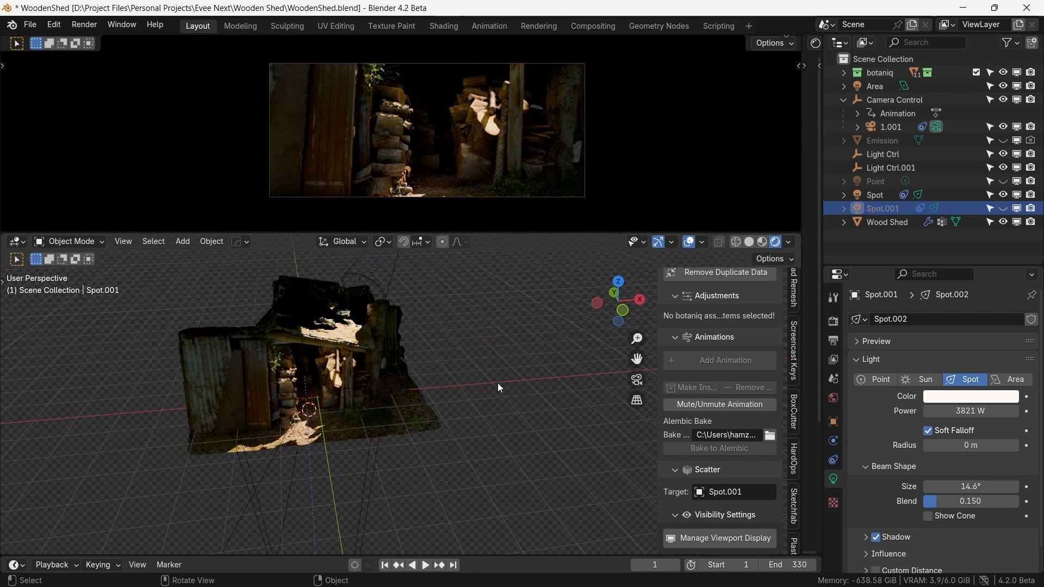
{"action": "key", "text": "alt+h"}
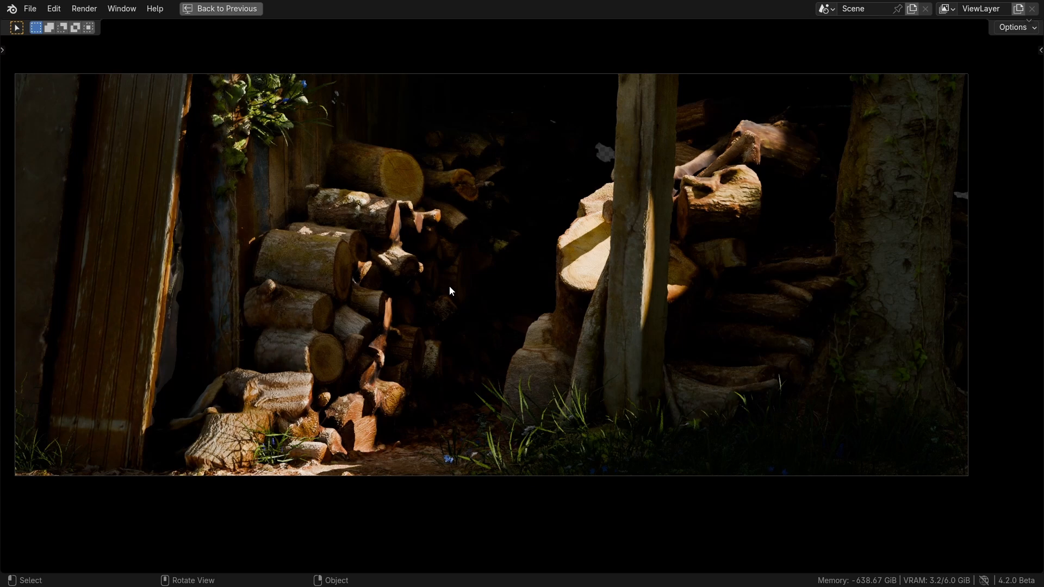
{"action": "scroll", "coordinate": [453, 315], "scroll_direction": "down", "scroll_amount": 1}
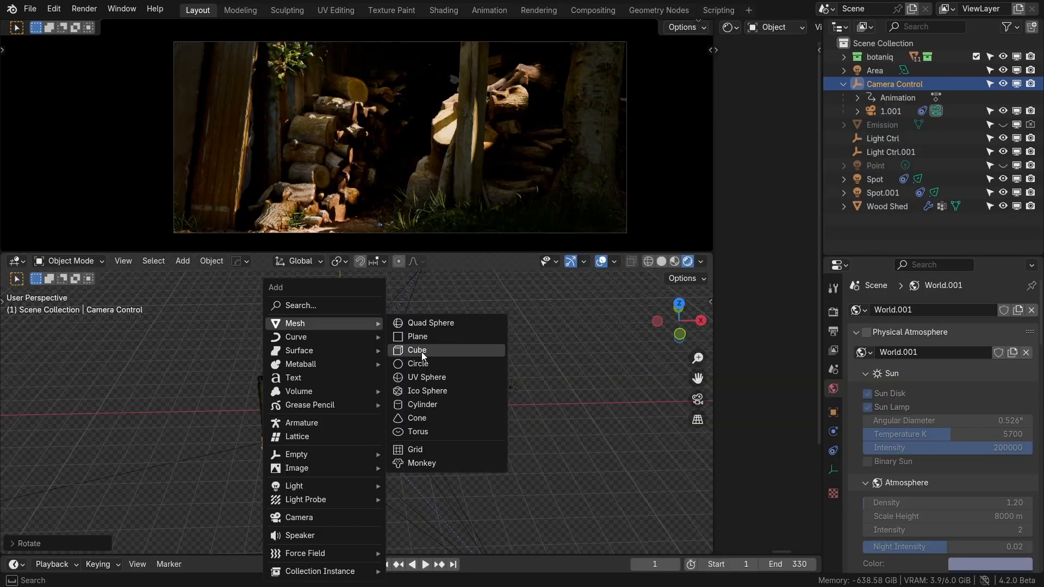
- Add a cube at the shed's front opening and scale it uniformly by a factor of 5
{"action": "left_click", "coordinate": [427, 350]}
{"action": "scroll", "coordinate": [374, 409], "scroll_direction": "down", "scroll_amount": 2}
{"action": "scroll", "coordinate": [373, 409], "scroll_direction": "up", "scroll_amount": 2}
{"action": "scroll", "coordinate": [411, 427], "scroll_direction": "up", "scroll_amount": 4}
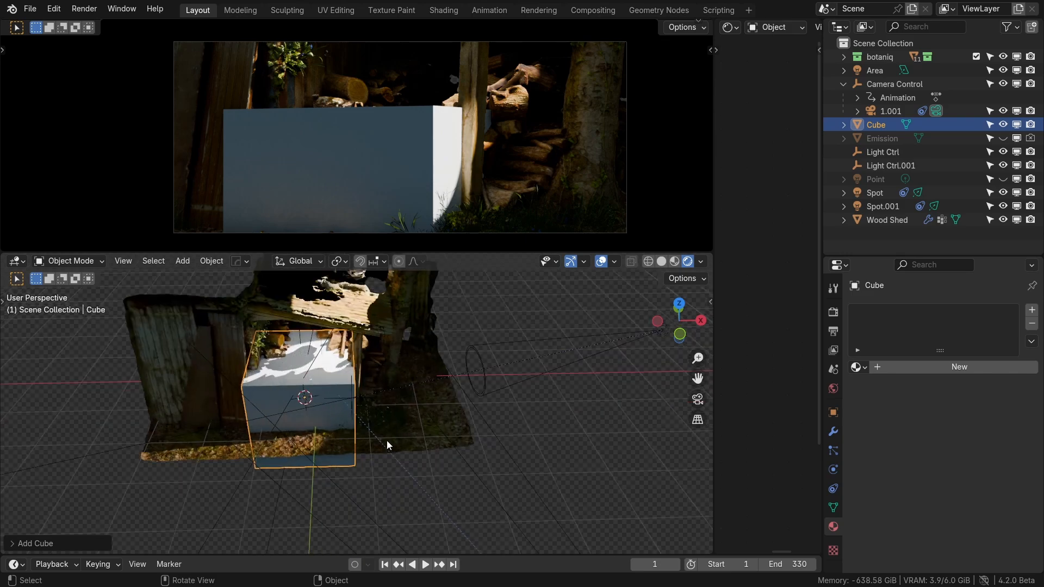
{"action": "key", "text": "g"}
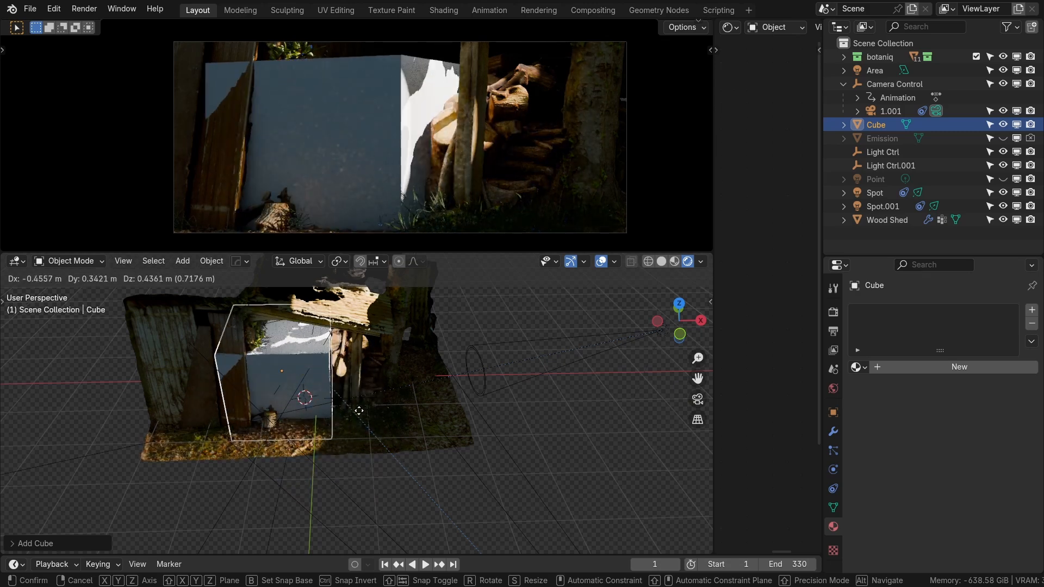
{"action": "left_click", "coordinate": [391, 436]}
{"action": "middle_click_drag", "start_coordinate": [392, 432], "coordinate": [394, 471]}
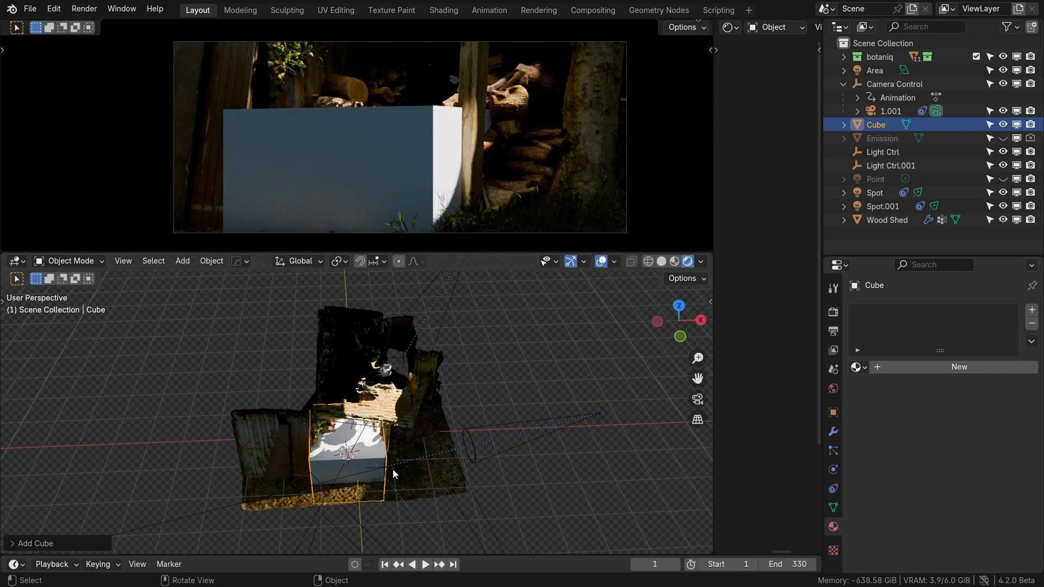
{"action": "type", "text": "s5"}
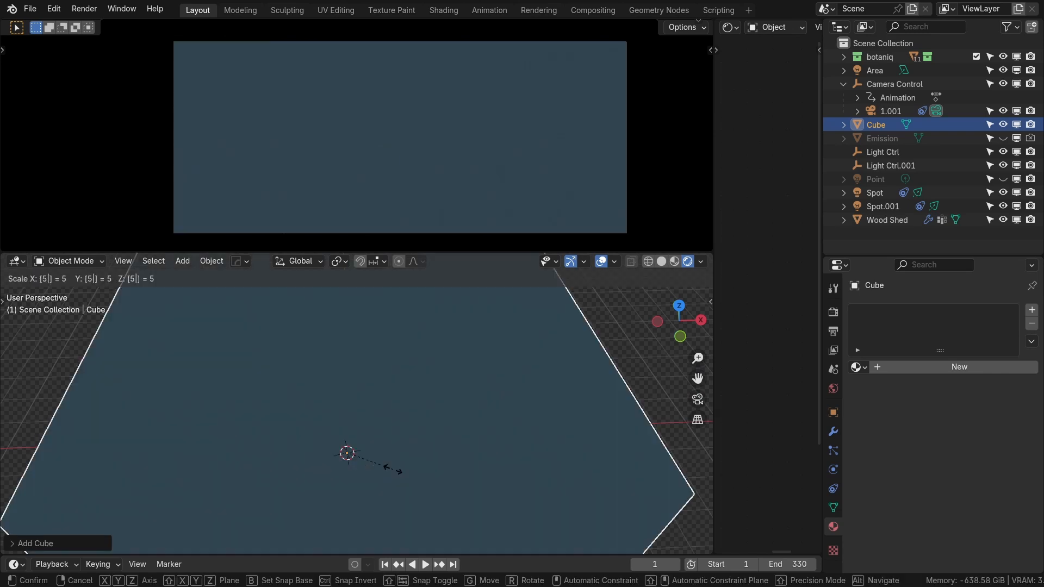
{"action": "key", "text": "Return"}
- In front view, scale the large cube down, move it along Z, and resize it to enclose the shed
{"action": "key", "text": "KP_1"}
{"action": "scroll", "coordinate": [393, 469], "scroll_direction": "down", "scroll_amount": 5}
{"action": "middle_click_drag", "start_coordinate": [367, 441], "coordinate": [361, 371], "text": "shift"}
{"action": "scroll", "coordinate": [361, 375], "scroll_direction": "up", "scroll_amount": 2}
{"action": "key", "text": "s"}
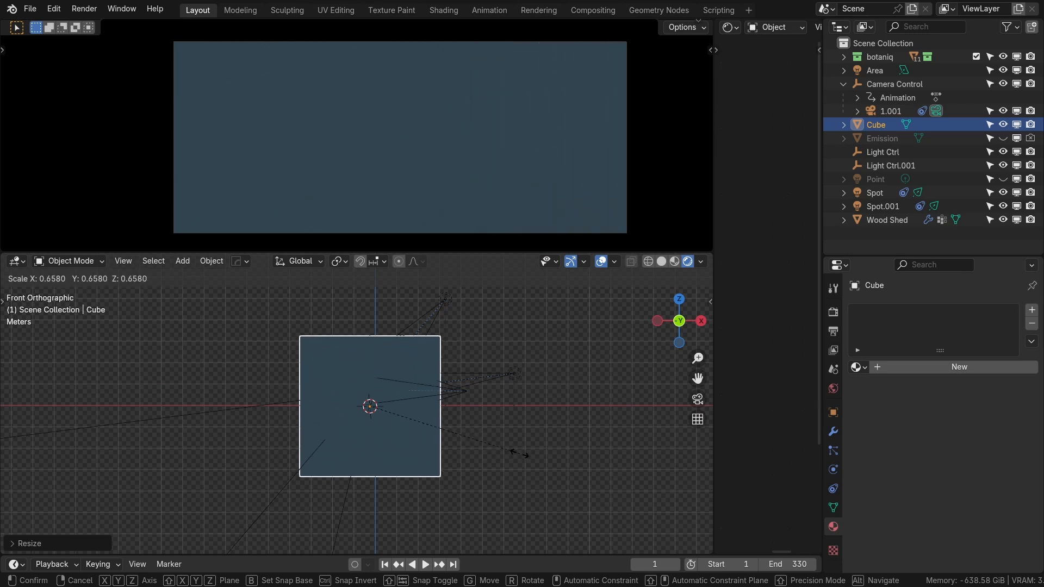
{"action": "left_click", "coordinate": [530, 465]}
{"action": "scroll", "coordinate": [386, 433], "scroll_direction": "up", "scroll_amount": 1}
{"action": "key", "text": "g"}
{"action": "key", "text": "z"}
{"action": "left_click", "coordinate": [395, 412]}
{"action": "key", "text": "s"}
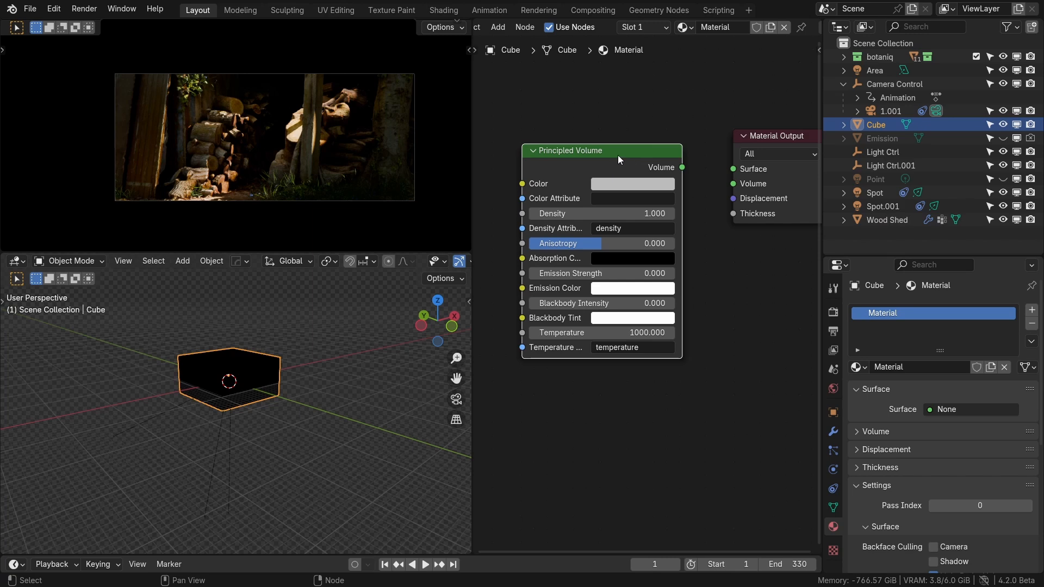
- Set the cube's Principled Volume density to 0.080 and scale the cube down closely around the shed
{"action": "left_click_drag", "start_coordinate": [607, 211], "coordinate": [562, 213], "text": "shift"}
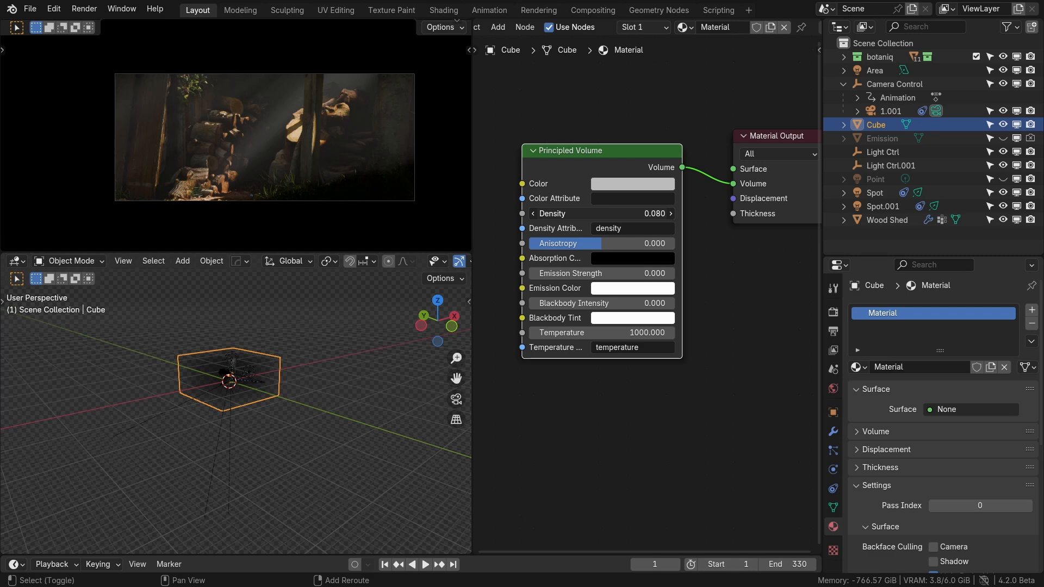
{"action": "left_click_drag", "start_coordinate": [557, 213], "coordinate": [556, 213], "text": "shift"}
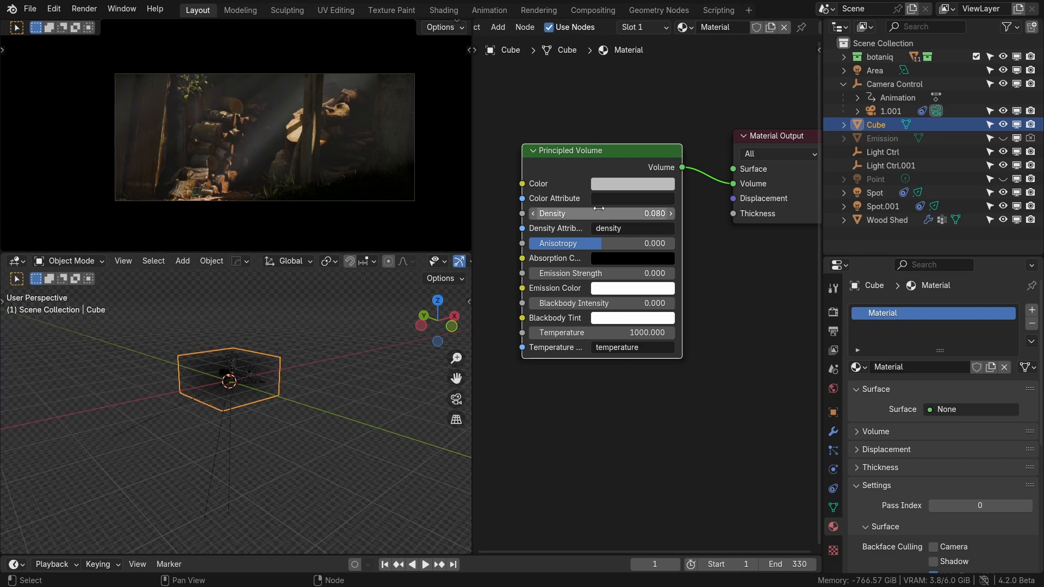
{"action": "scroll", "coordinate": [312, 135], "scroll_direction": "up", "scroll_amount": 2}
{"action": "scroll", "coordinate": [247, 363], "scroll_direction": "up", "scroll_amount": 5}
{"action": "middle_click_drag", "start_coordinate": [247, 364], "coordinate": [288, 368]}
{"action": "key", "text": "s"}
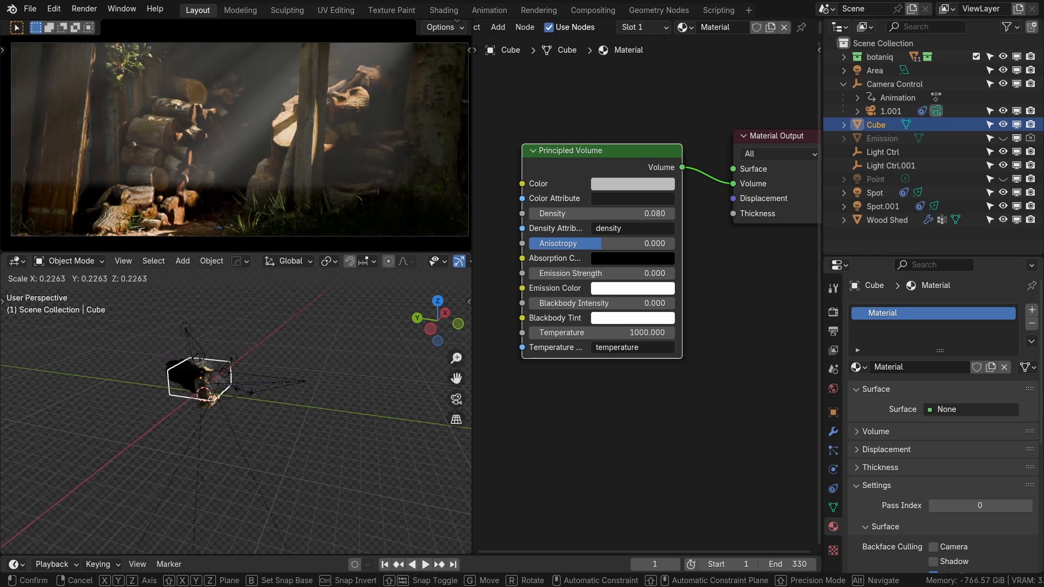
{"action": "left_click", "coordinate": [250, 401]}
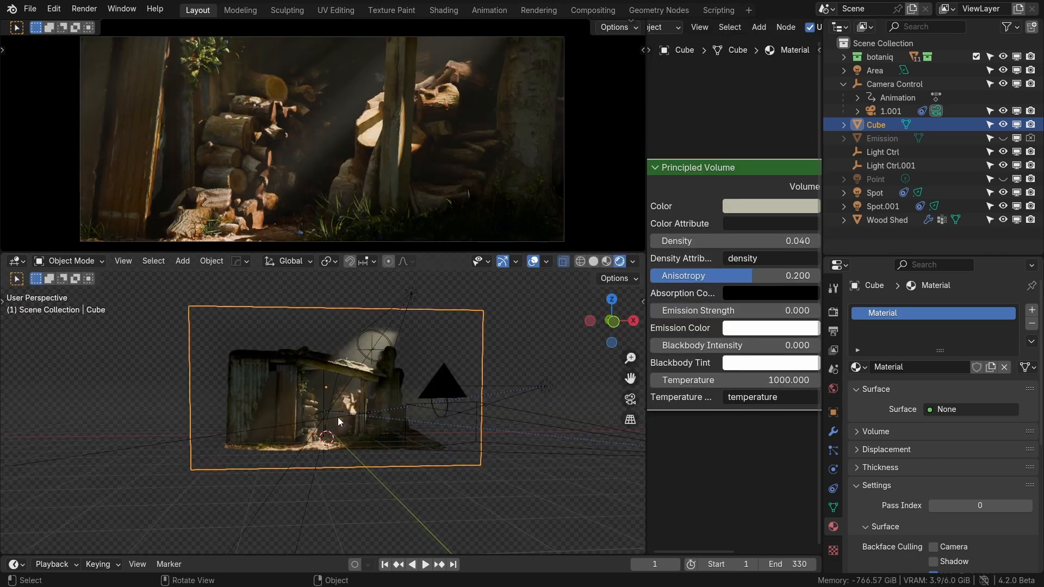
- Tint the Principled Volume's color a muted teal by adjusting its hue and lowering its saturation to about 0.2
{"action": "scroll", "coordinate": [338, 417], "scroll_direction": "up", "scroll_amount": 3}
{"action": "mouse_move", "coordinate": [331, 409]}
{"action": "middle_mouse_down"}
{"action": "mouse_move", "coordinate": [312, 413]}
{"action": "mouse_move", "coordinate": [344, 403]}
{"action": "middle_mouse_up"}
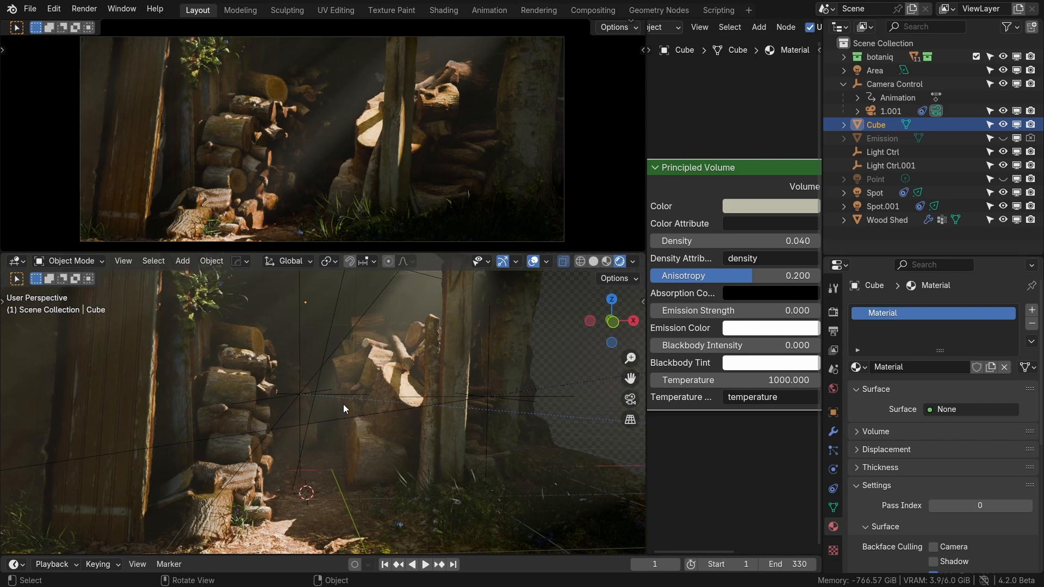
{"action": "middle_click_drag", "start_coordinate": [393, 347], "coordinate": [401, 405]}
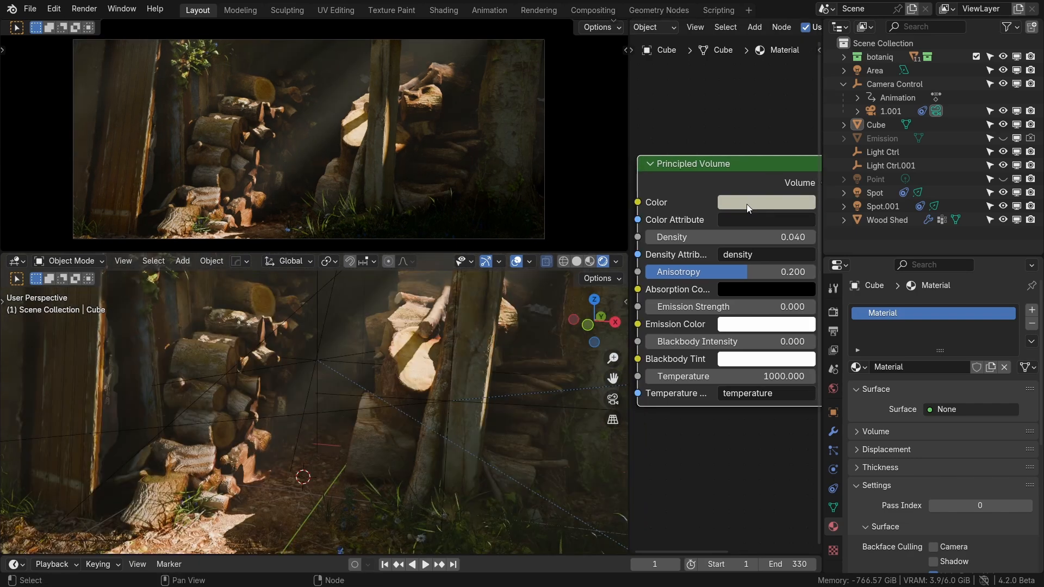
{"action": "left_click", "coordinate": [746, 204]}
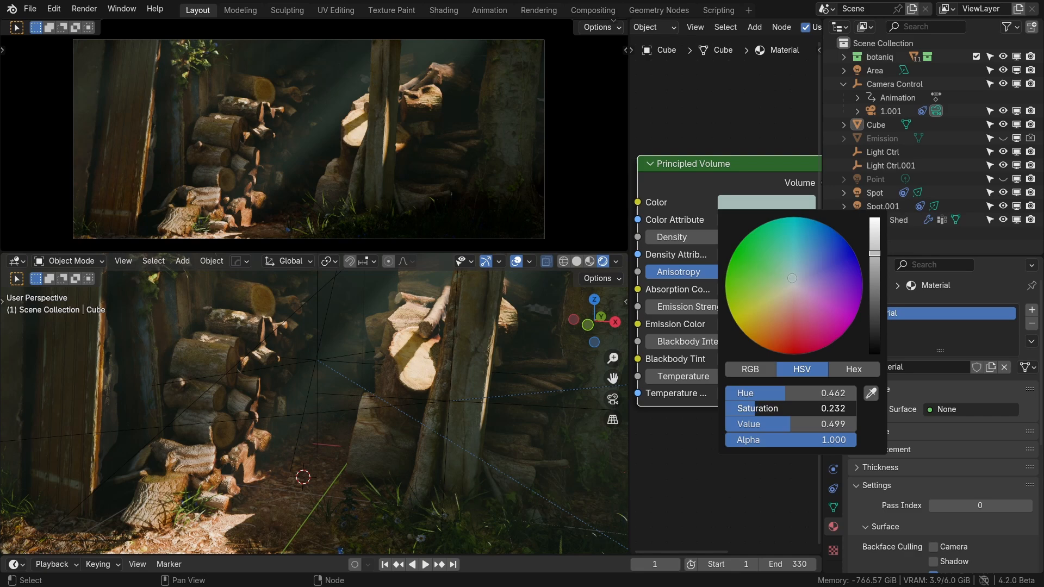
{"action": "left_click_drag", "start_coordinate": [755, 408], "coordinate": [776, 394]}
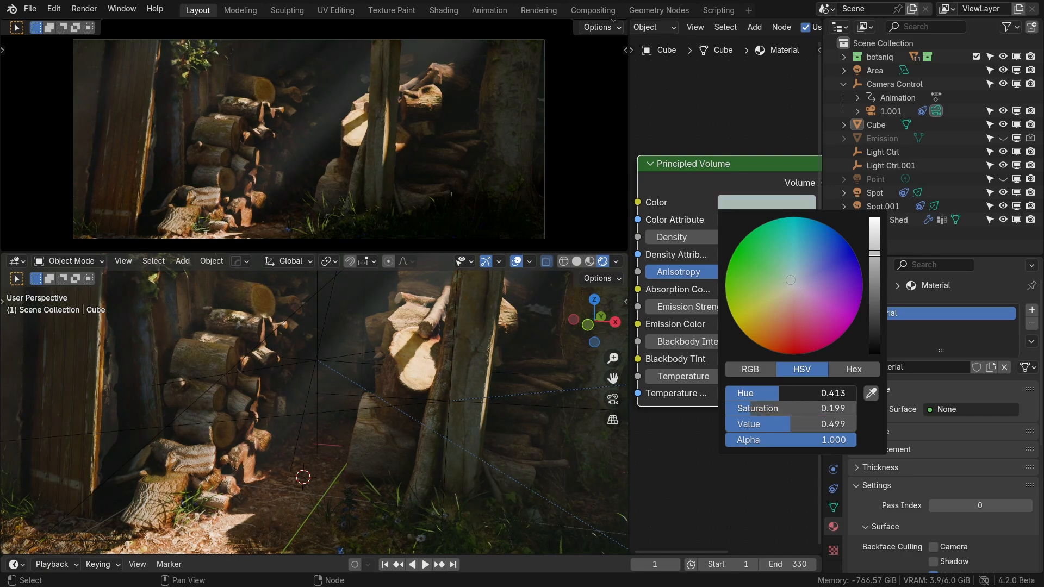
{"action": "left_click_drag", "start_coordinate": [776, 394], "coordinate": [761, 393]}
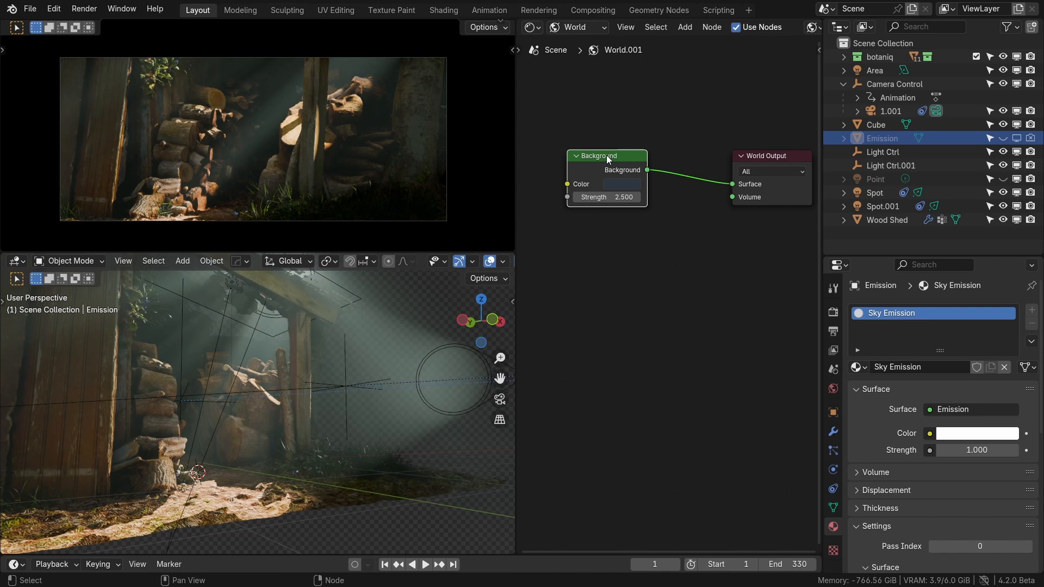
- Duplicate the world's Background node and add an environment texture with its mapping and coordinate nodes to the copy
{"action": "key", "text": "shift+d"}
{"action": "left_click", "coordinate": [622, 246]}
{"action": "middle_click_drag", "start_coordinate": [605, 246], "coordinate": [671, 227]}
{"action": "key", "text": "ctrl+t"}
{"action": "middle_click_drag", "start_coordinate": [612, 278], "coordinate": [701, 273]}
{"action": "scroll", "coordinate": [689, 276], "scroll_direction": "up", "scroll_amount": 4}
- Load loc00184-22-8k.exr from the HDRIs folder into the environment texture and rotate it around Z in the Mapping node
{"action": "left_click", "coordinate": [677, 266]}
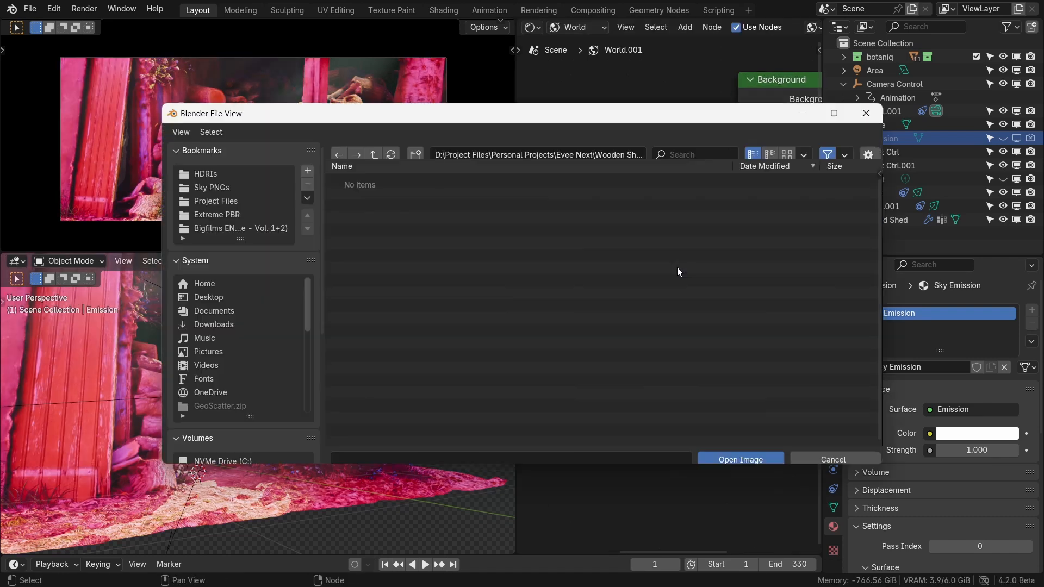
{"action": "left_click", "coordinate": [210, 158]}
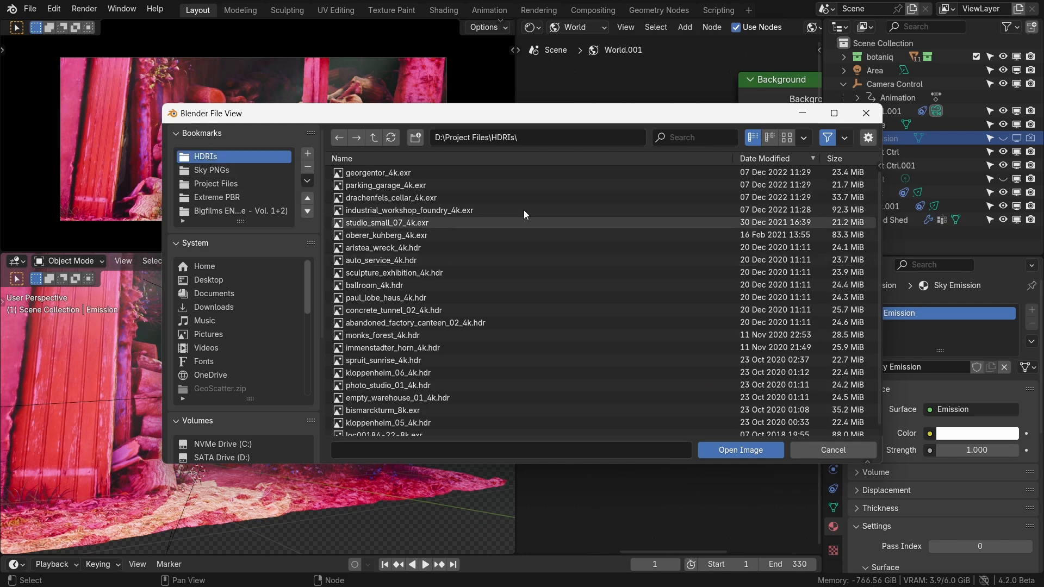
{"action": "left_click", "coordinate": [787, 140]}
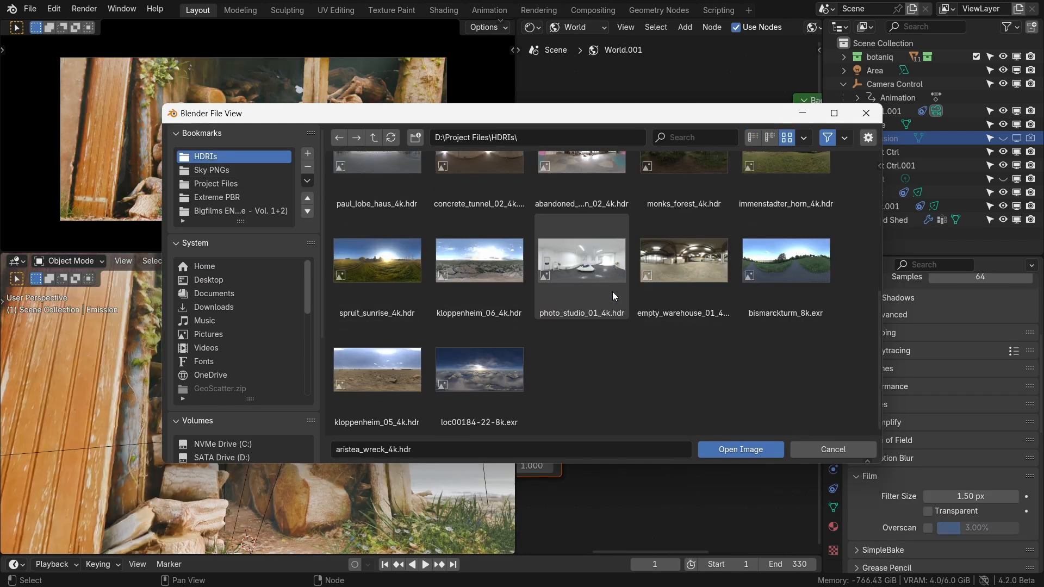
{"action": "left_click", "coordinate": [489, 370]}
{"action": "key", "text": "Escape"}
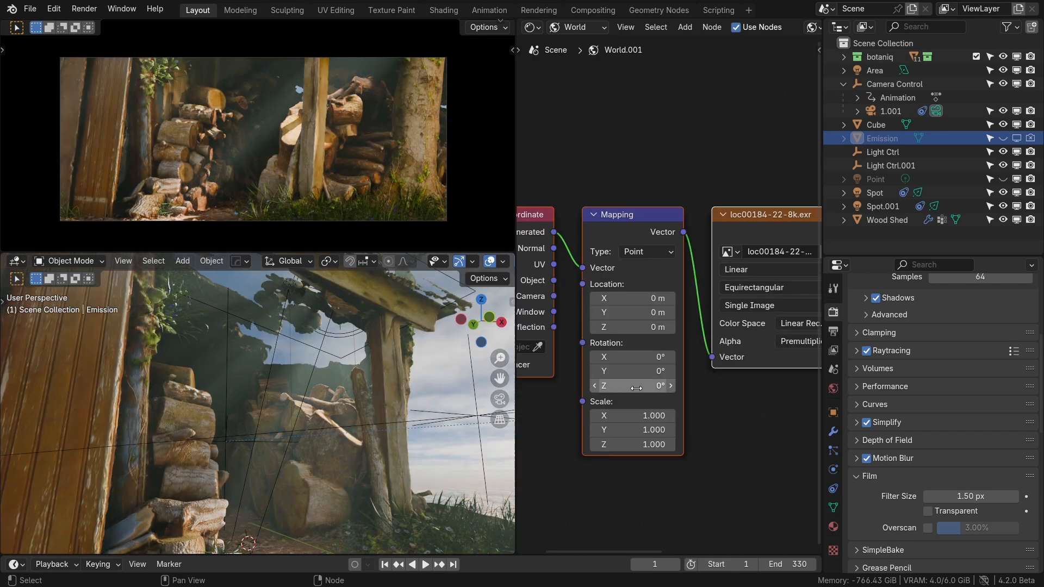
{"action": "left_click_drag", "start_coordinate": [634, 386], "coordinate": [741, 385]}
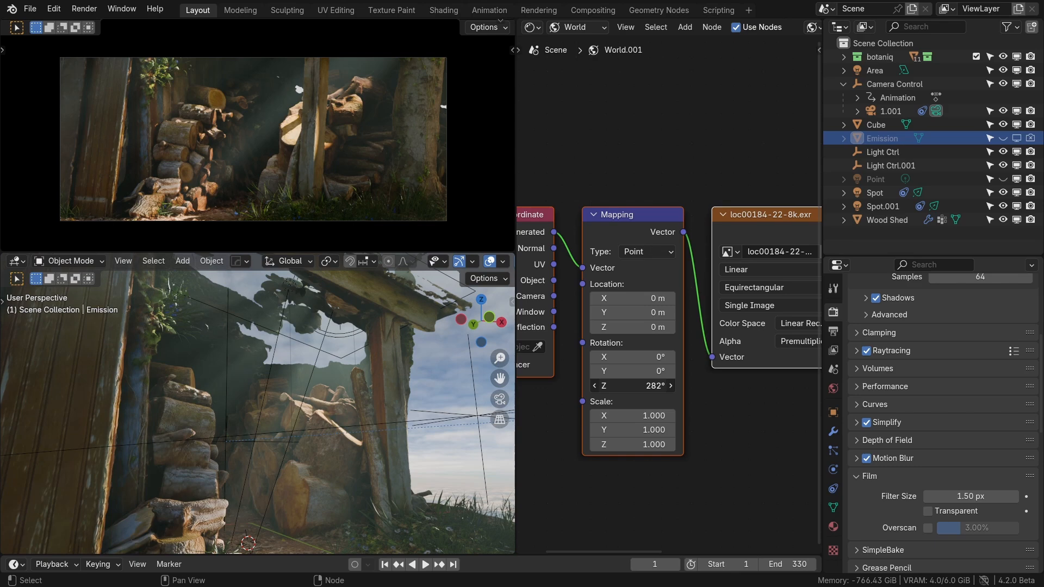
{"action": "mouse_move", "coordinate": [633, 387]}
{"action": "left_mouse_down"}
{"action": "mouse_move", "coordinate": [609, 387]}
{"action": "mouse_move", "coordinate": [645, 386]}
{"action": "left_mouse_up"}
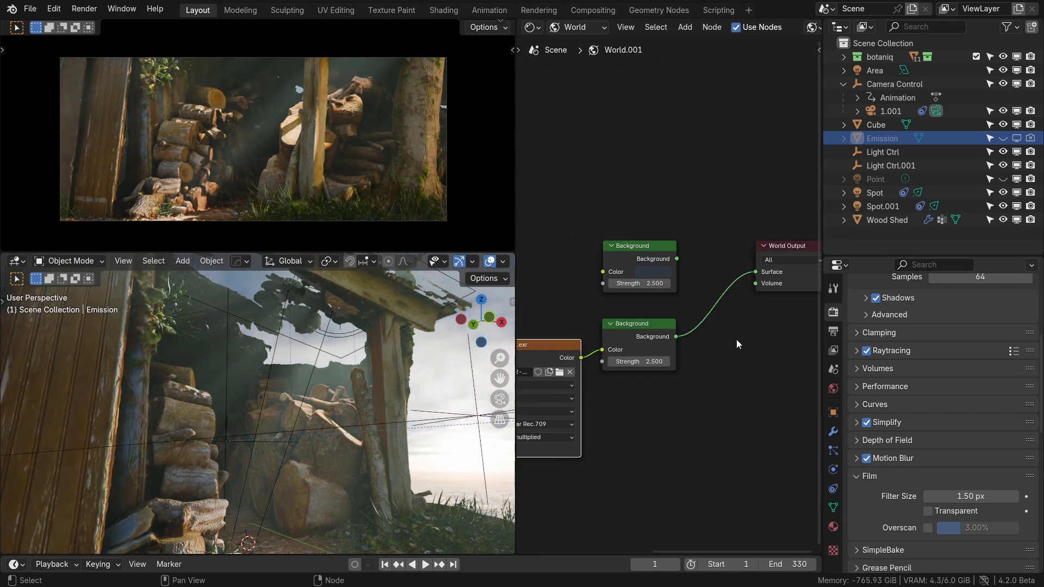
- Combine the plain and HDRI Background nodes with a Mix Shader feeding the World Output and arrange the nodes
{"action": "right_click_drag", "start_coordinate": [642, 260], "coordinate": [652, 334], "text": "ctrl+shift"}
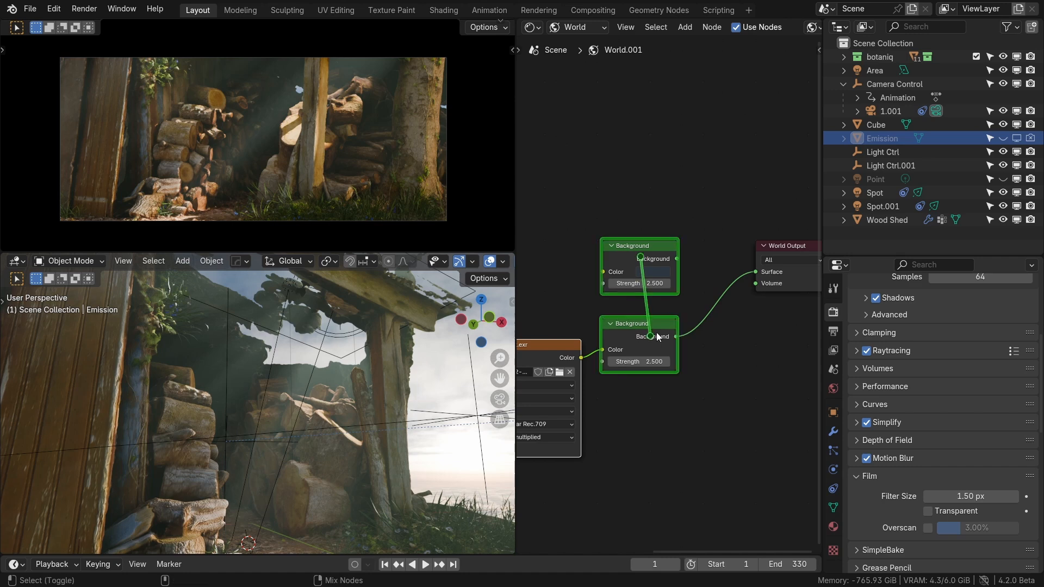
{"action": "middle_click_drag", "start_coordinate": [793, 251], "coordinate": [644, 274]}
{"action": "left_click_drag", "start_coordinate": [644, 275], "coordinate": [745, 275]}
{"action": "left_click_drag", "start_coordinate": [626, 309], "coordinate": [649, 220]}
{"action": "scroll", "coordinate": [684, 357], "scroll_direction": "down", "scroll_amount": 3}
- Add a Light Path node above the backgrounds and connect its Is Camera Ray output to the Mix Shader's factor
{"action": "key", "text": "shift+a"}
{"action": "type", "text": "loigh"}
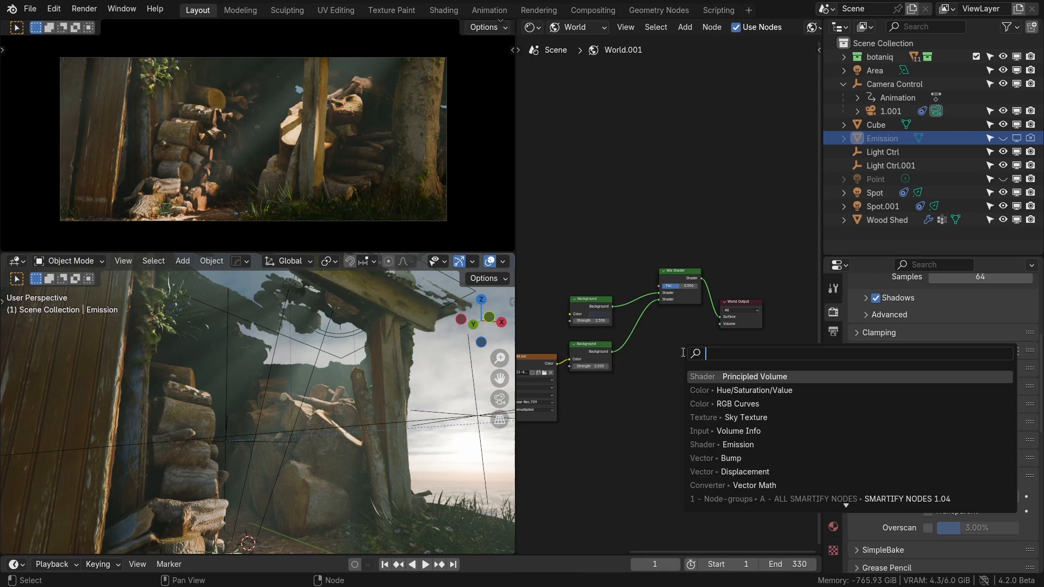
{"action": "type", "text": "t"}
{"action": "key", "text": "BackSpace"}
{"action": "key", "text": "BackSpace"}
{"action": "key", "text": "BackSpace"}
{"action": "key", "text": "BackSpace"}
{"action": "key", "text": "BackSpace"}
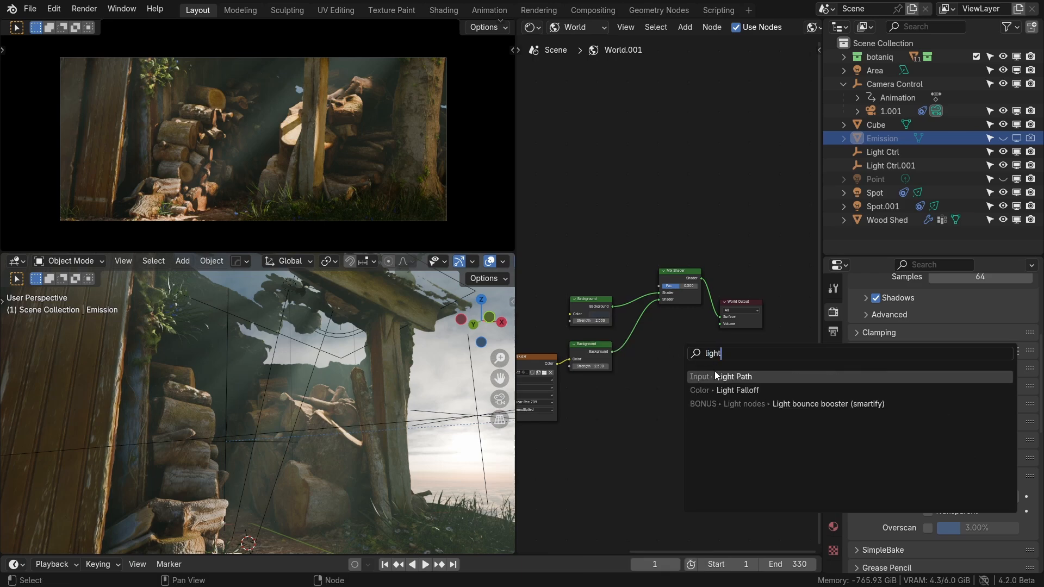
{"action": "left_click", "coordinate": [716, 372]}
{"action": "left_click", "coordinate": [608, 191]}
{"action": "scroll", "coordinate": [607, 193], "scroll_direction": "up", "scroll_amount": 2}
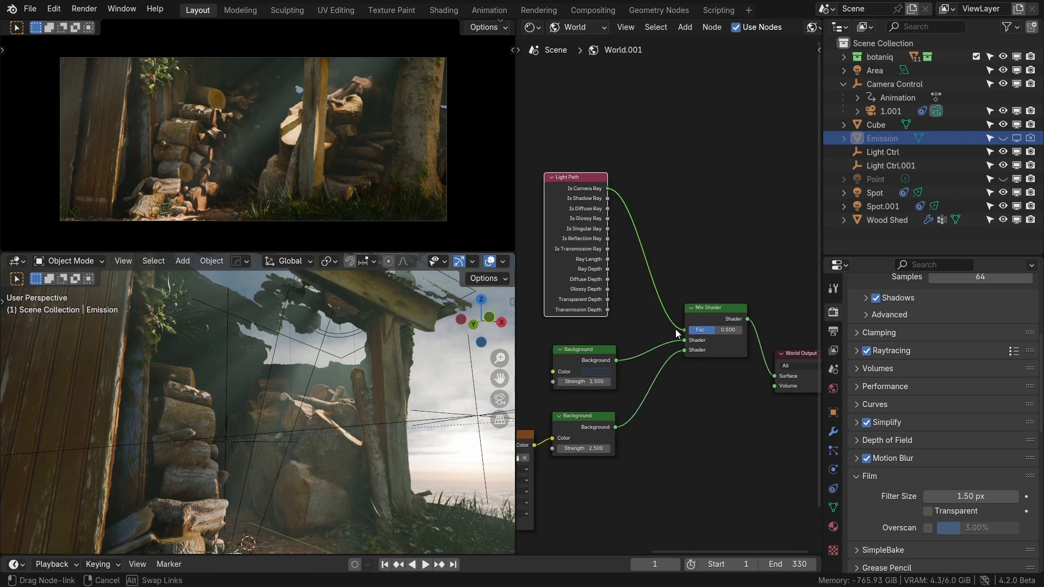
{"action": "left_click_drag", "start_coordinate": [682, 334], "coordinate": [683, 335]}
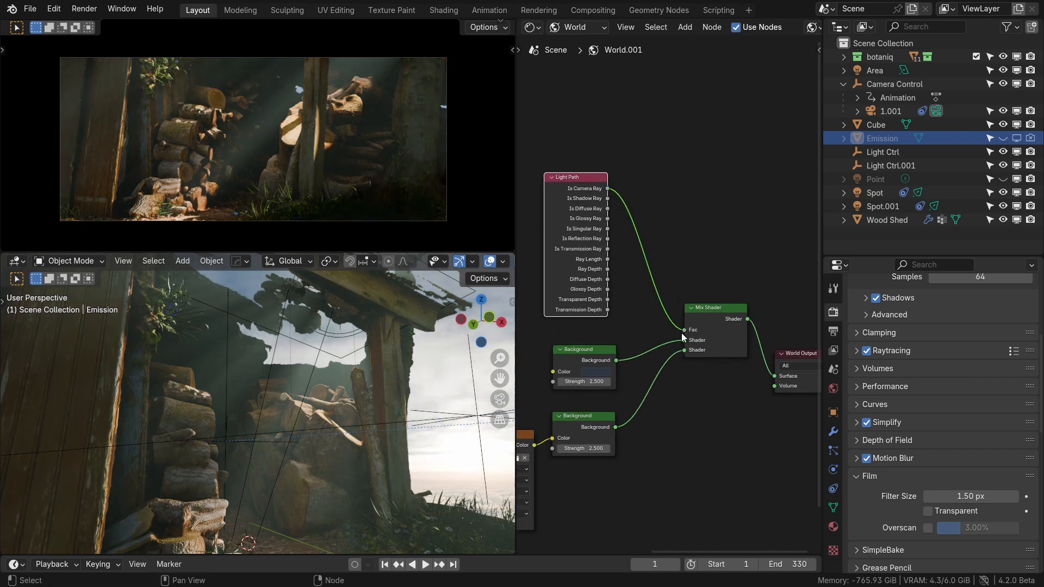
- Undo the strength change on the plain Background node and raise the HDRI Background node's strength instead
{"action": "left_click_drag", "start_coordinate": [585, 382], "coordinate": [635, 382]}
{"action": "key", "text": "ctrl+z"}
{"action": "left_click_drag", "start_coordinate": [582, 449], "coordinate": [640, 448]}
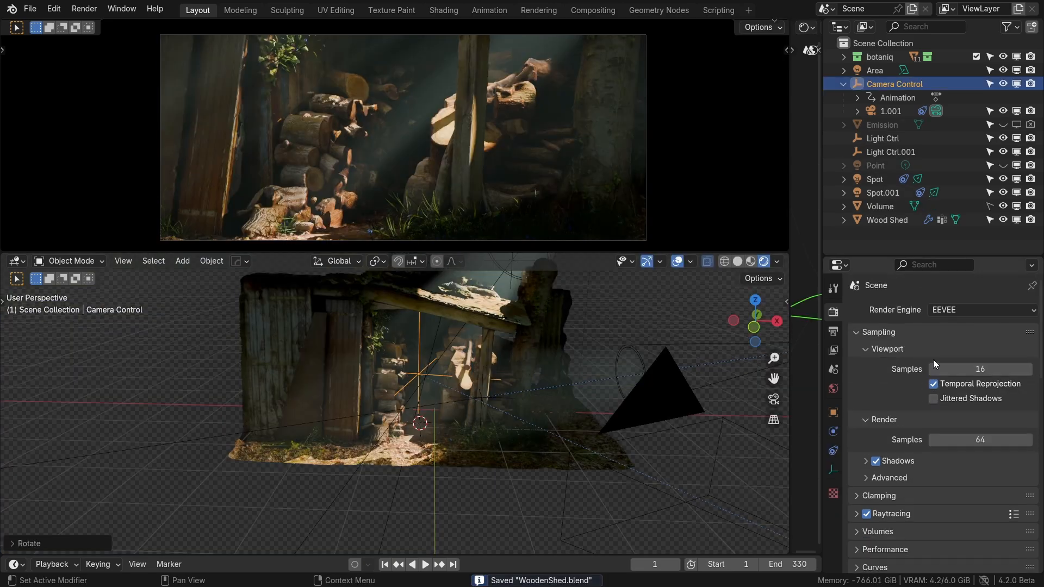
- Switch the render engine to Cycles to compare the shed's rendered look with EEVEE, and switch back
{"action": "left_click", "coordinate": [946, 310]}
{"action": "key", "text": "c"}
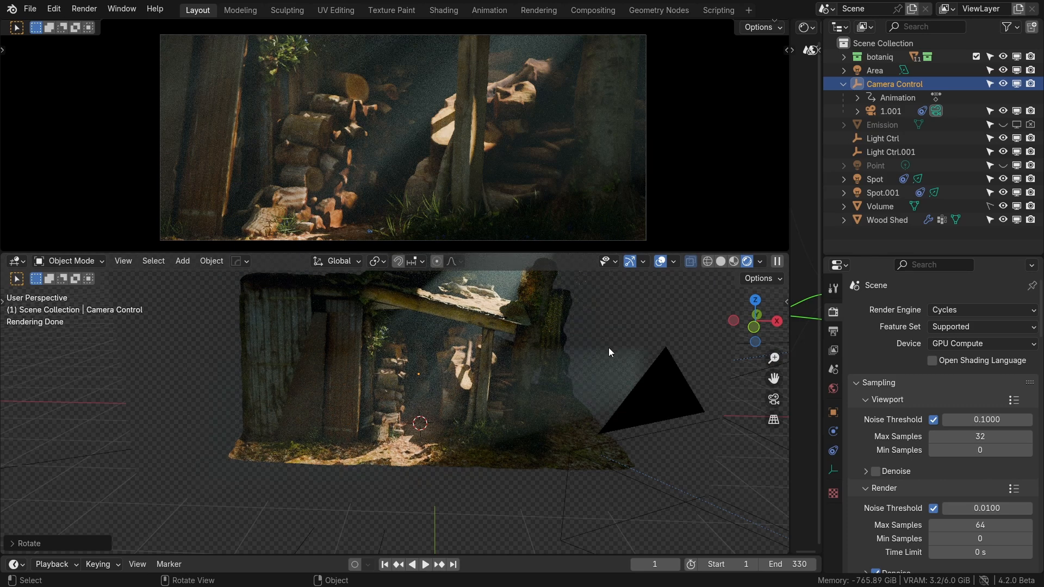
{"action": "left_click", "coordinate": [946, 326]}
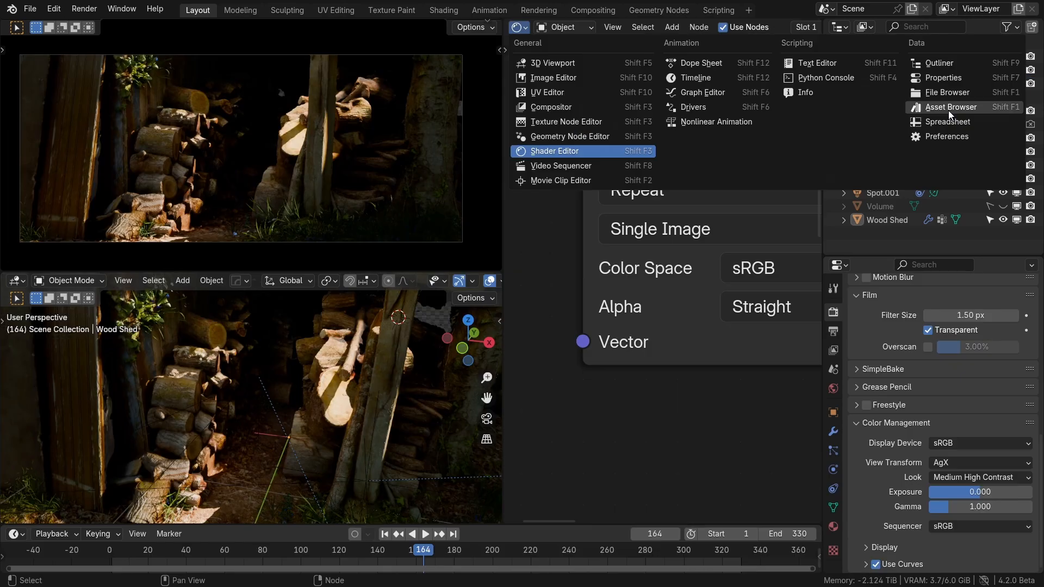
- Change the shader editor area to the Asset Browser and show the Cascade cloth asset library
{"action": "left_click", "coordinate": [948, 109]}
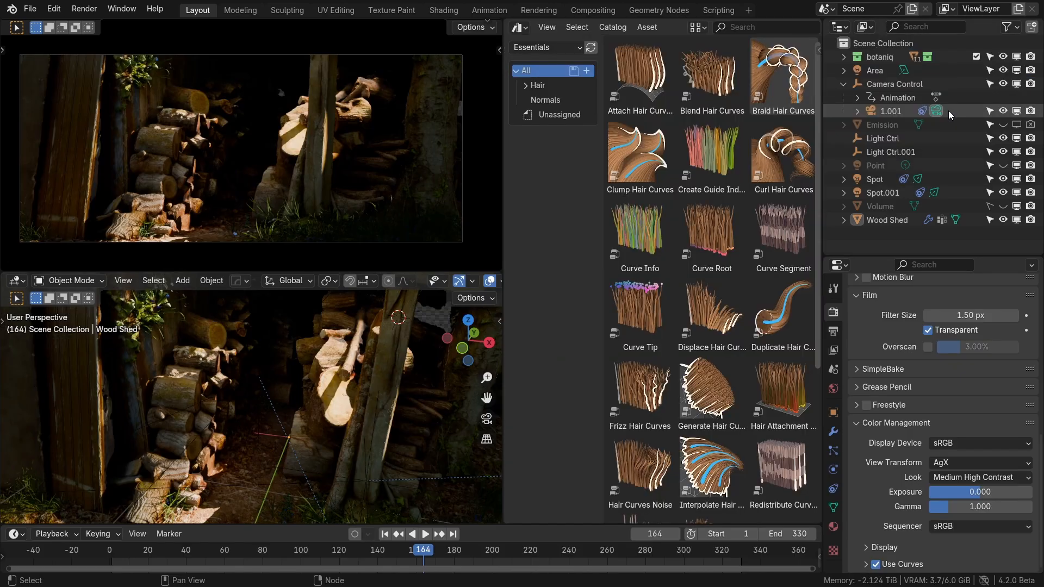
{"action": "left_click", "coordinate": [566, 48]}
{"action": "left_click", "coordinate": [537, 253]}
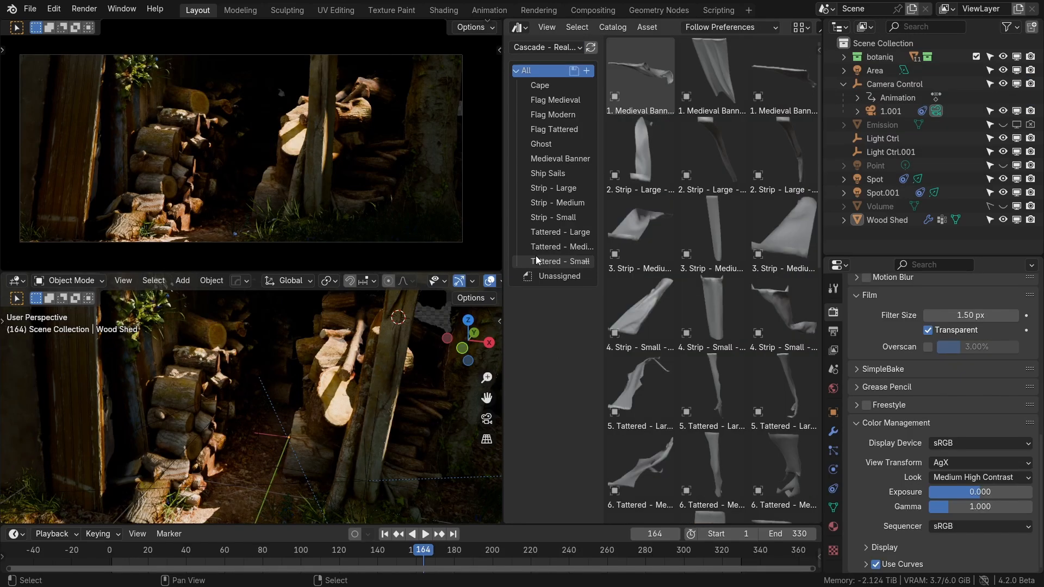
- Find the 7. Tattered - Small - Medium cloth in the Cascade library and add it to the scene
{"action": "left_click_drag", "start_coordinate": [501, 310], "coordinate": [479, 310]}
{"action": "scroll", "coordinate": [692, 287], "scroll_direction": "down", "scroll_amount": 10}
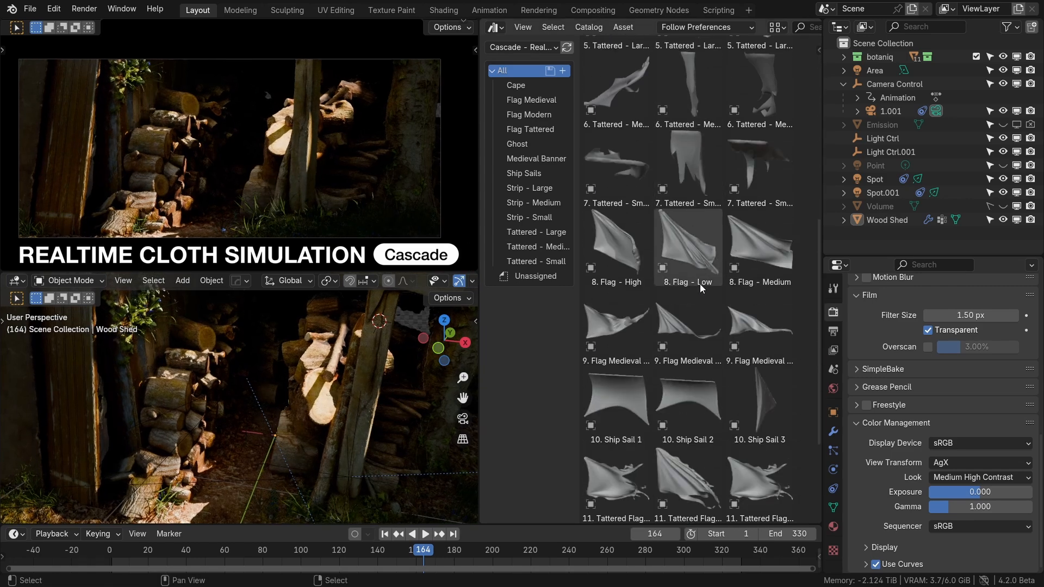
{"action": "left_click", "coordinate": [698, 227]}
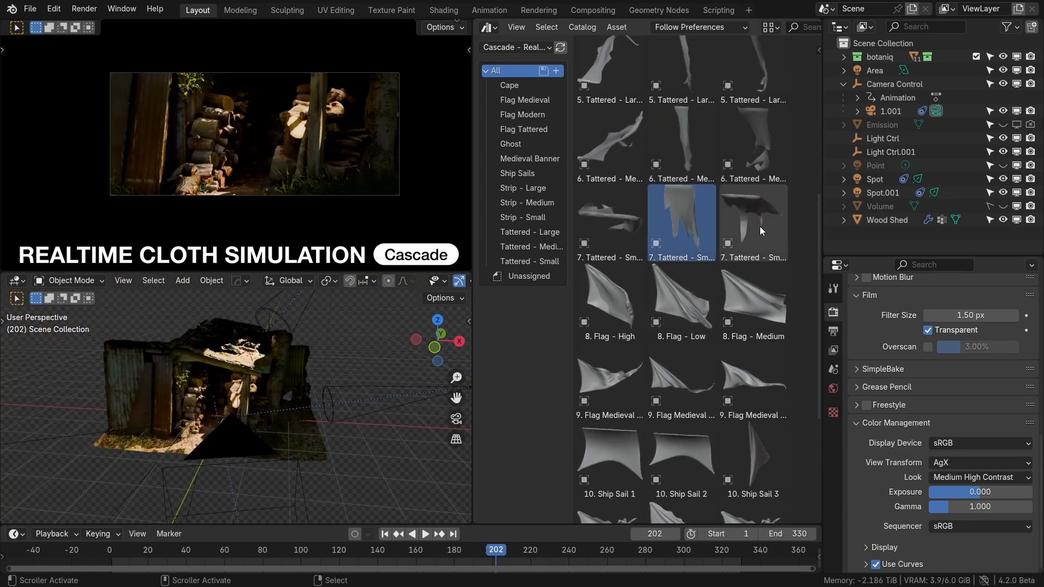
{"action": "left_click_drag", "start_coordinate": [759, 226], "coordinate": [253, 346]}
- Play the cloth simulation and snap the tattered cloth to the 3D cursor
{"action": "left_click_drag", "start_coordinate": [474, 341], "coordinate": [755, 353]}
{"action": "mouse_move", "coordinate": [408, 333]}
{"action": "middle_mouse_down", "text": "shift"}
{"action": "mouse_move", "coordinate": [398, 396]}
{"action": "mouse_move", "coordinate": [405, 319]}
{"action": "middle_mouse_up", "text": "shift"}
{"action": "middle_click_drag", "start_coordinate": [405, 321], "coordinate": [385, 382]}
{"action": "key", "text": "space"}
{"action": "scroll", "coordinate": [397, 354], "scroll_direction": "down", "scroll_amount": 4}
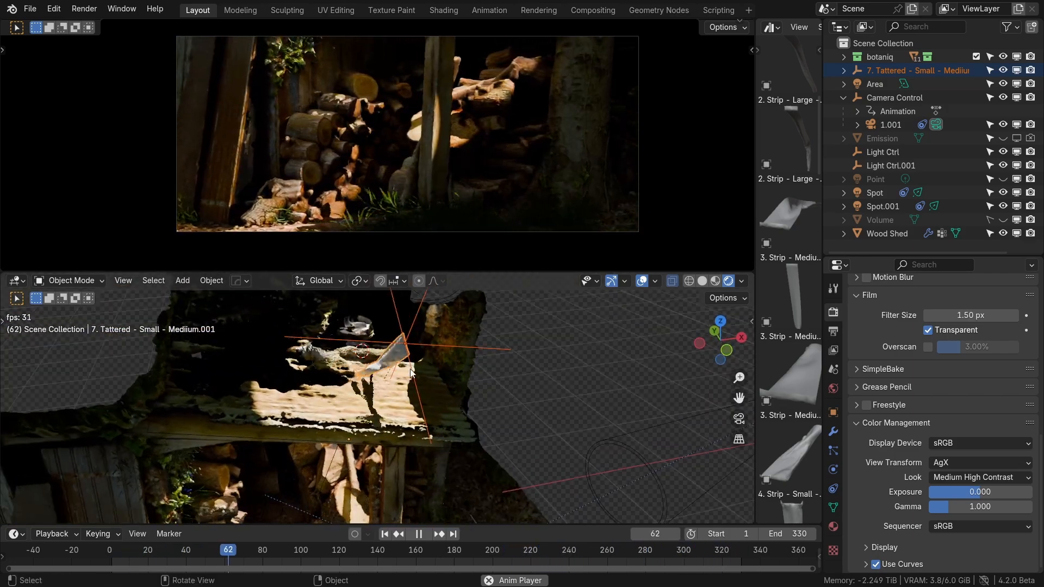
{"action": "key", "text": "shift+s"}
{"action": "left_click", "coordinate": [414, 292]}
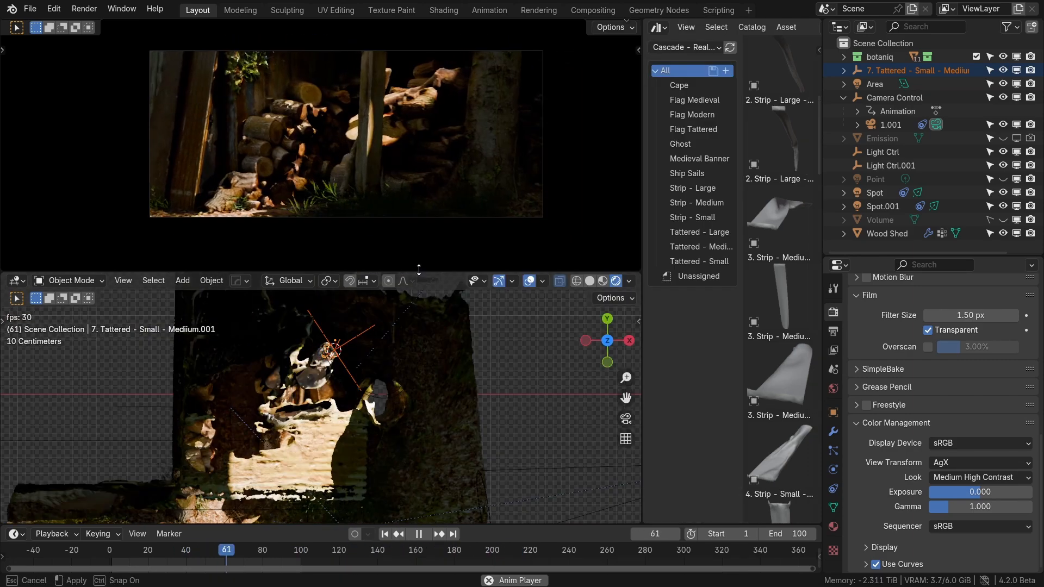
- Try moving the small tattered cloth about 0.40 m along global Z and scaling it to about 1.84
{"action": "left_click_drag", "start_coordinate": [425, 278], "coordinate": [426, 184]}
{"action": "scroll", "coordinate": [314, 379], "scroll_direction": "up", "scroll_amount": 2}
{"action": "scroll", "coordinate": [350, 373], "scroll_direction": "down", "scroll_amount": 3}
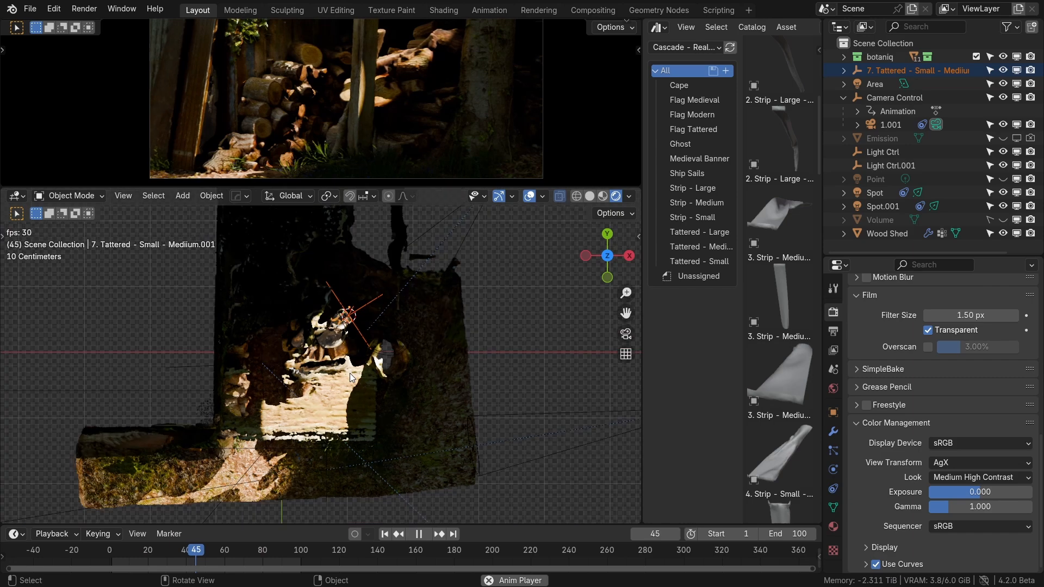
{"action": "scroll", "coordinate": [334, 331], "scroll_direction": "up", "scroll_amount": 2}
{"action": "key", "text": "g"}
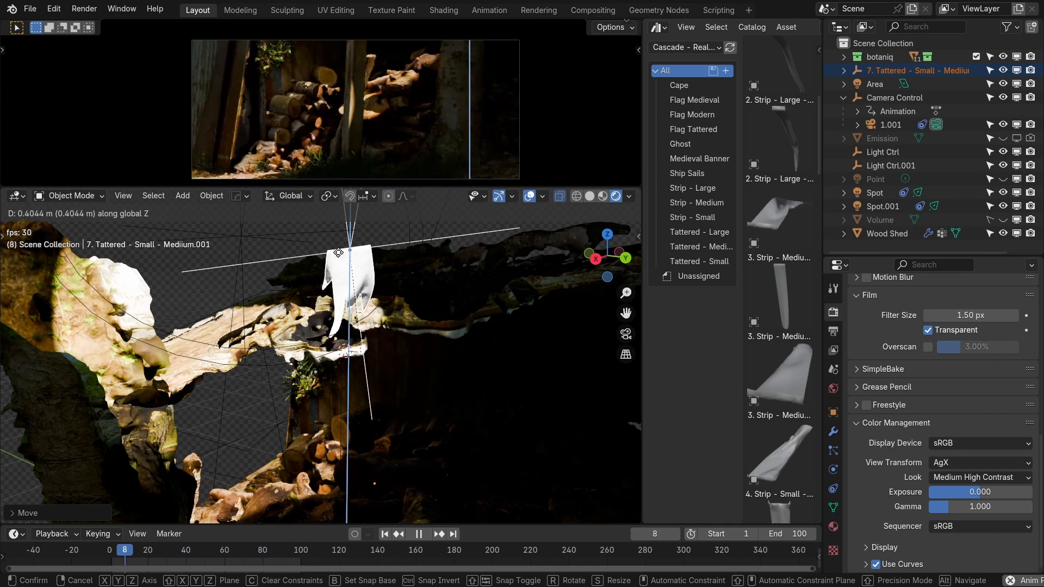
{"action": "key", "text": "s"}
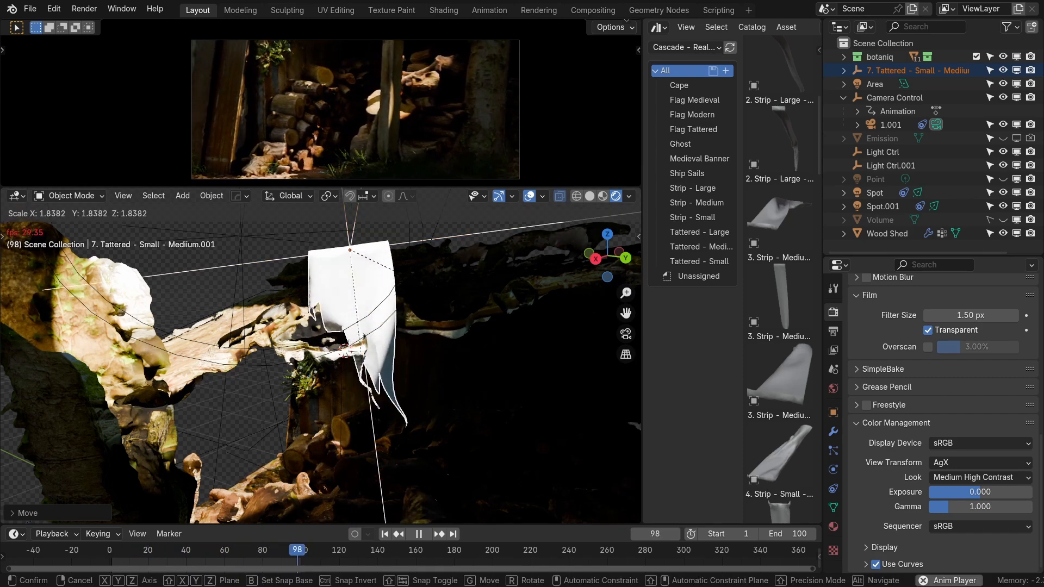
{"action": "left_click", "coordinate": [441, 360]}
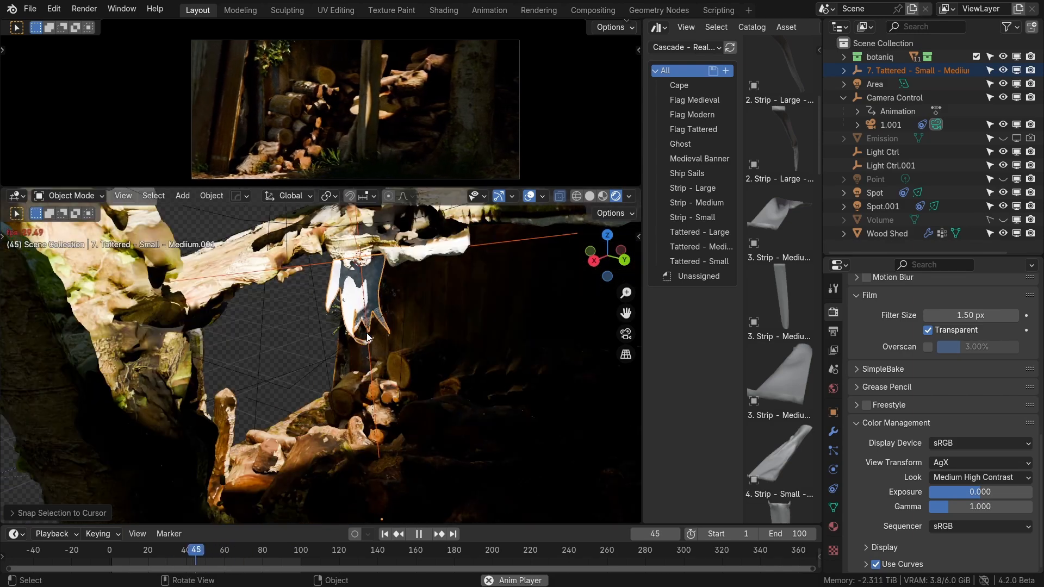
- Stop the playback and place the 3D cursor at the upper end of the shed's front post
{"action": "middle_click_drag", "start_coordinate": [336, 328], "coordinate": [347, 353]}
{"action": "scroll", "coordinate": [407, 354], "scroll_direction": "down", "scroll_amount": 16}
{"action": "scroll", "coordinate": [373, 341], "scroll_direction": "up", "scroll_amount": 5}
{"action": "left_click_drag", "start_coordinate": [643, 351], "coordinate": [477, 348]}
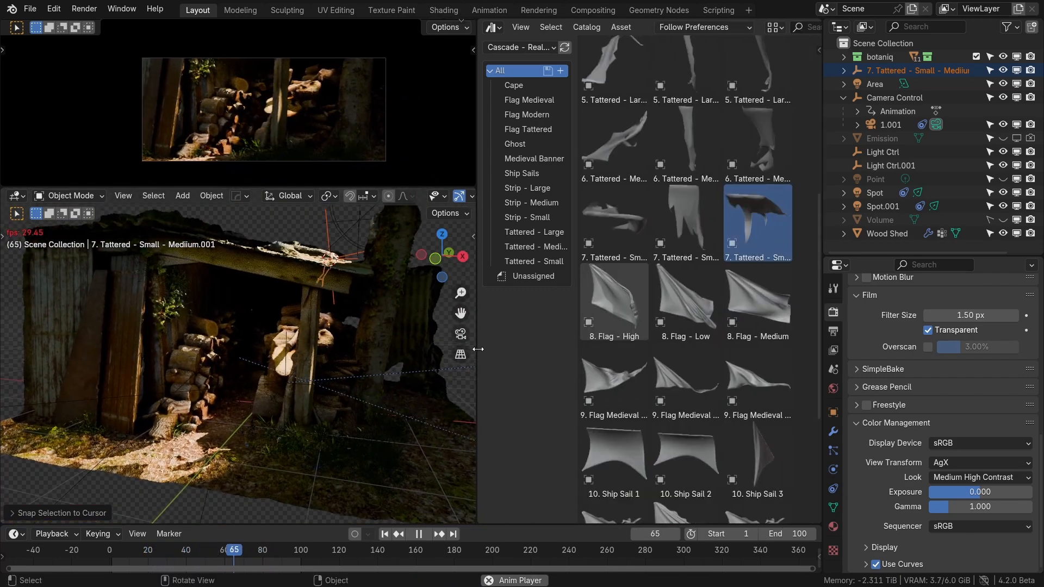
{"action": "scroll", "coordinate": [722, 306], "scroll_direction": "up", "scroll_amount": 5}
{"action": "key", "text": "space"}
{"action": "left_click", "coordinate": [729, 308]}
{"action": "right_click", "coordinate": [309, 298], "text": "shift"}
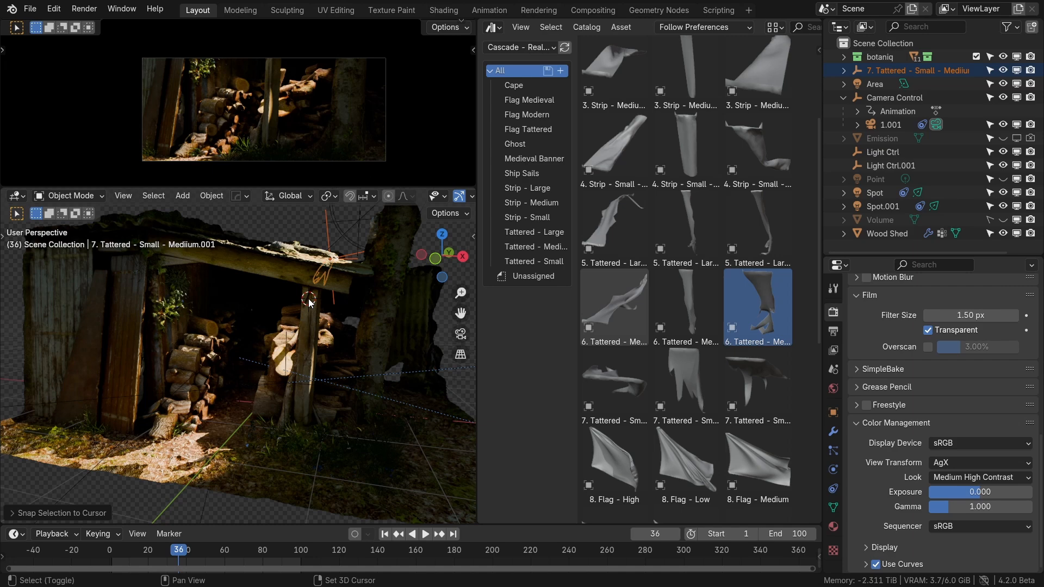
- Add the 6. Tattered - Medium - Medium cloth from the library and snap it to the 3D cursor on the post
{"action": "left_click_drag", "start_coordinate": [763, 307], "coordinate": [250, 360]}
{"action": "left_click_drag", "start_coordinate": [298, 316], "coordinate": [299, 328]}
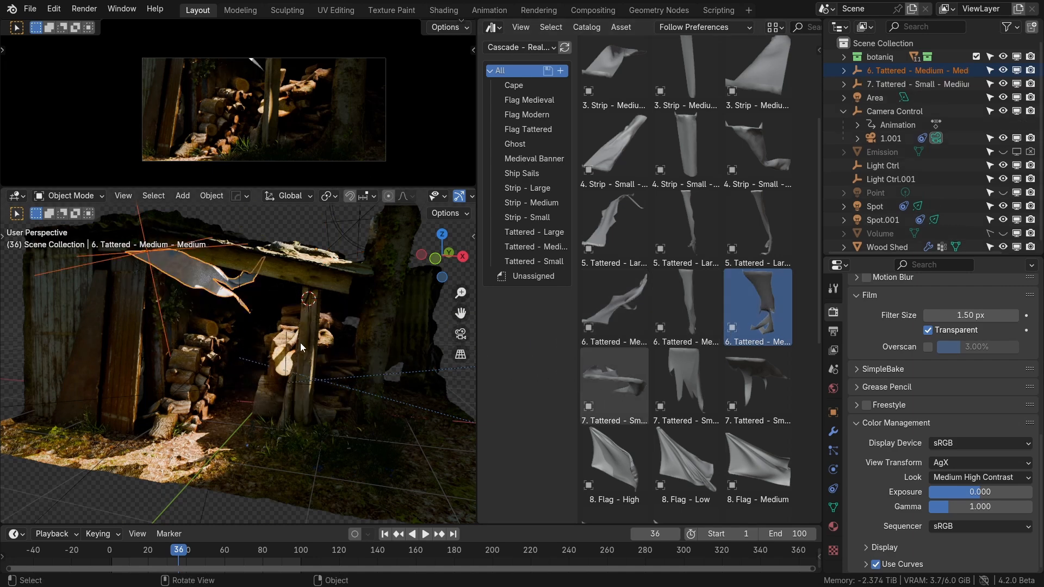
{"action": "key", "text": "shift+s"}
{"action": "left_click", "coordinate": [303, 309]}
{"action": "middle_click_drag", "start_coordinate": [327, 305], "coordinate": [229, 306]}
- Play the simulation and rotate the medium tattered cloth in side view so it hangs down in front of the post
{"action": "key", "text": "space"}
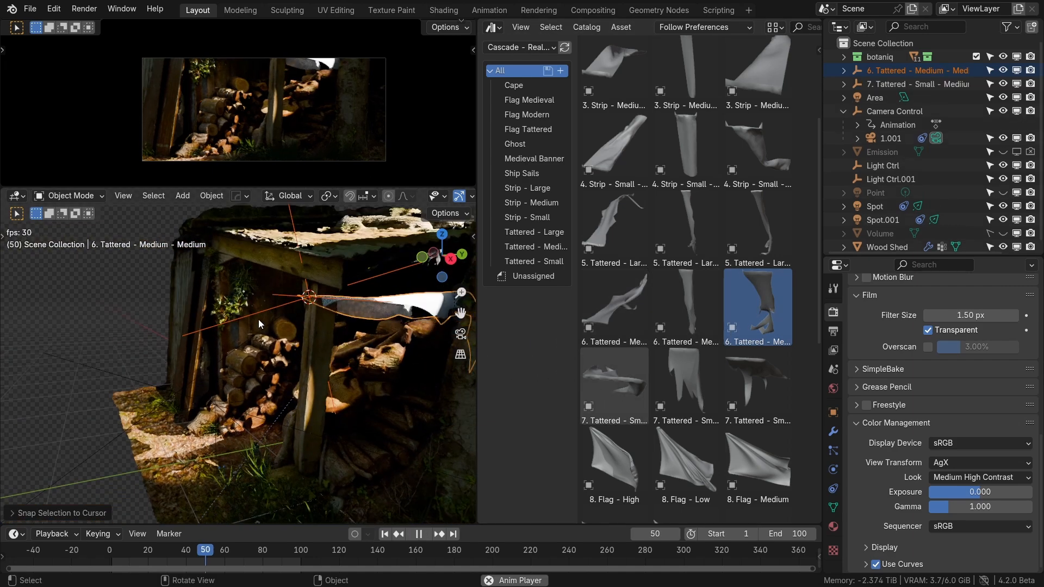
{"action": "scroll", "coordinate": [259, 319], "scroll_direction": "down", "scroll_amount": 6}
{"action": "scroll", "coordinate": [261, 321], "scroll_direction": "up", "scroll_amount": 4}
{"action": "scroll", "coordinate": [266, 324], "scroll_direction": "down", "scroll_amount": 1}
{"action": "left_click_drag", "start_coordinate": [484, 358], "coordinate": [802, 365]}
{"action": "middle_click_drag", "start_coordinate": [409, 337], "coordinate": [364, 331], "text": "shift"}
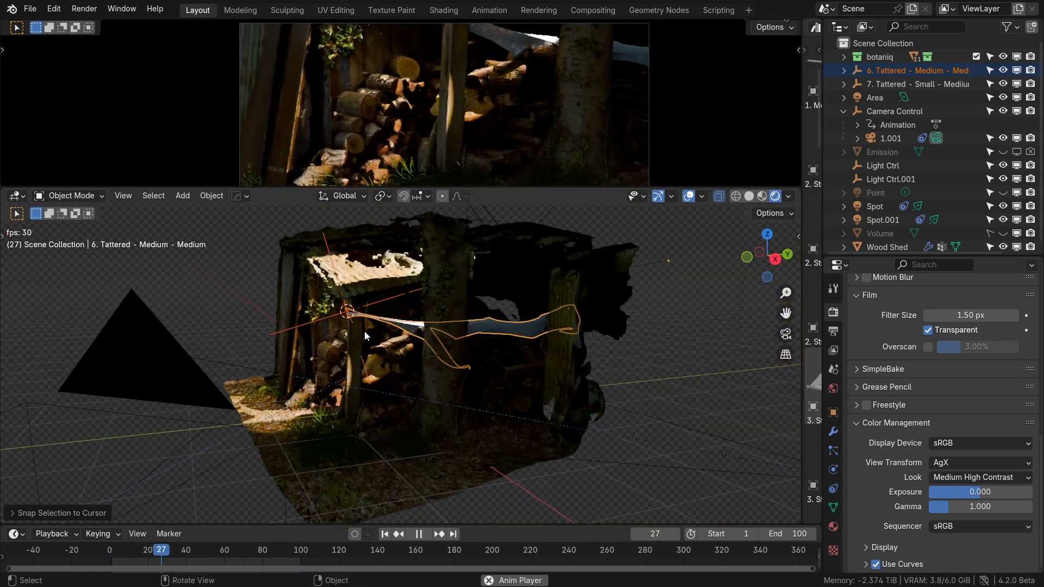
{"action": "key", "text": "KP_3"}
{"action": "scroll", "coordinate": [396, 366], "scroll_direction": "up", "scroll_amount": 1}
{"action": "middle_click_drag", "start_coordinate": [305, 318], "coordinate": [354, 341], "text": "shift"}
{"action": "scroll", "coordinate": [332, 335], "scroll_direction": "up", "scroll_amount": 1}
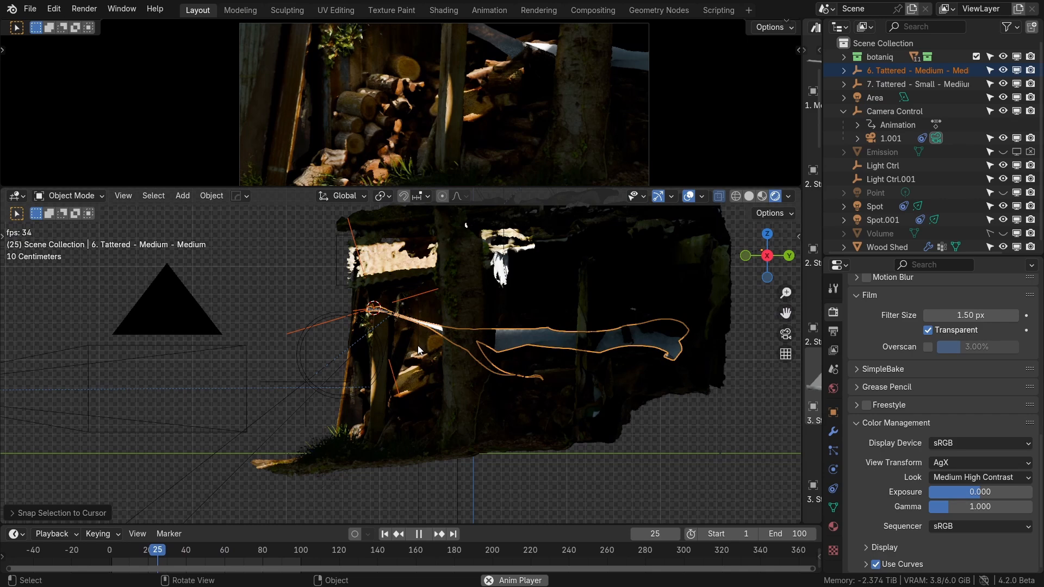
{"action": "key", "text": "r"}
{"action": "left_click", "coordinate": [332, 486]}
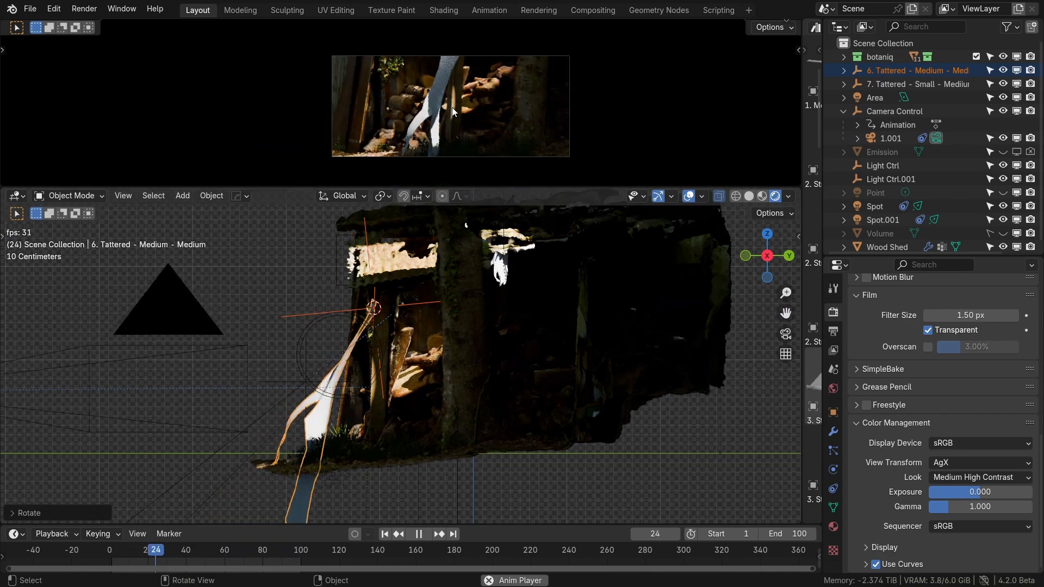
- Scale the medium tattered cloth down to about 0.23 and check it in the camera view
{"action": "key", "text": "s"}
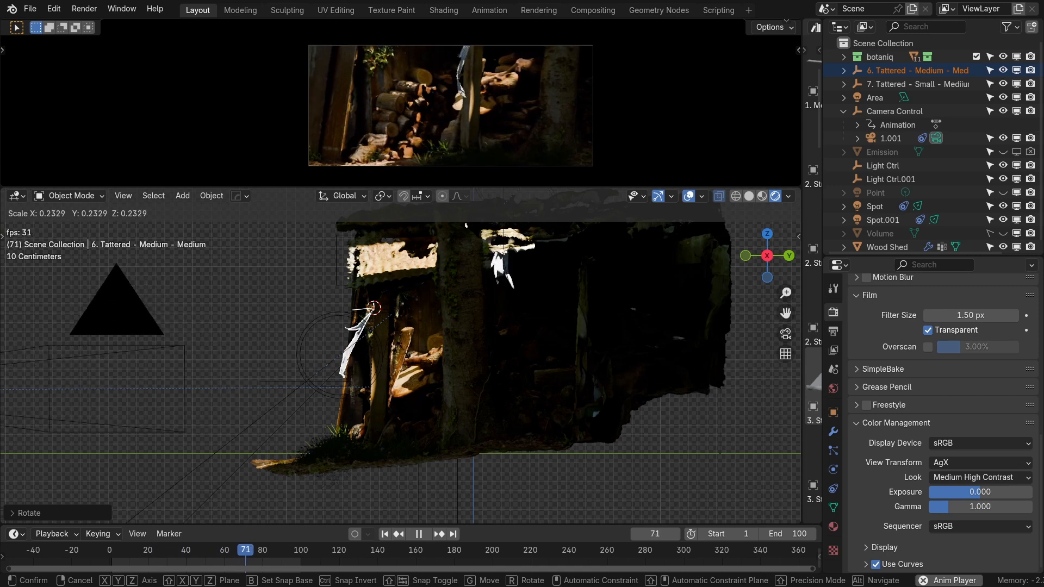
{"action": "left_click", "coordinate": [370, 331]}
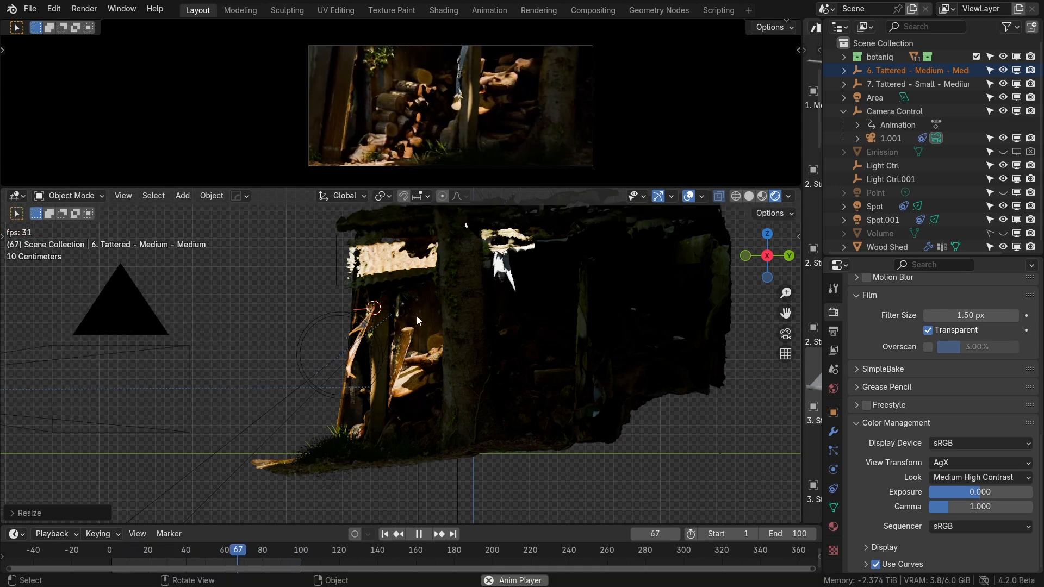
{"action": "middle_click_drag", "start_coordinate": [432, 110], "coordinate": [427, 93], "text": "ctrl"}
{"action": "middle_click_drag", "start_coordinate": [319, 84], "coordinate": [306, 96], "text": "shift"}
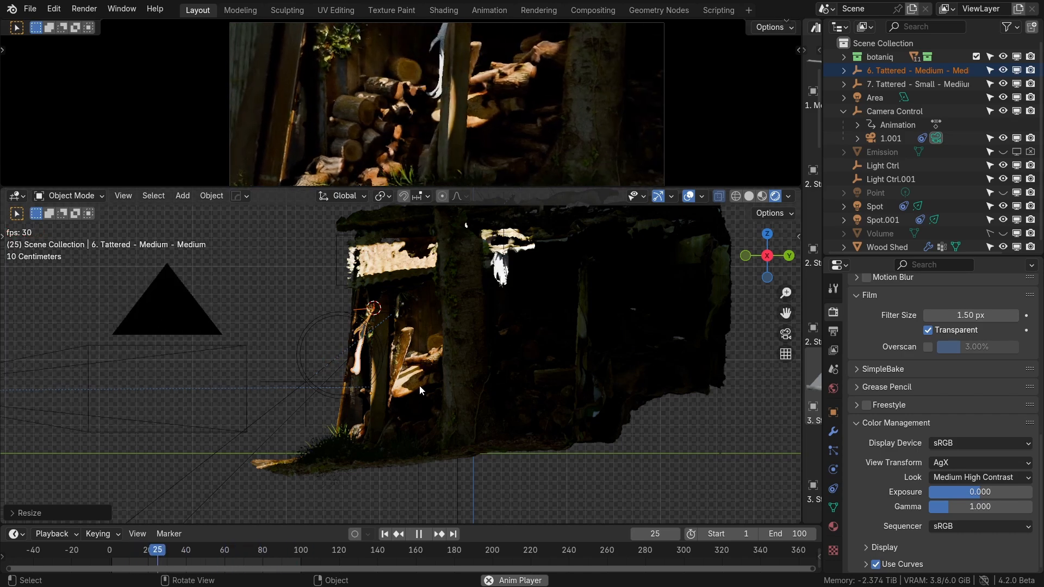
{"action": "scroll", "coordinate": [458, 95], "scroll_direction": "down", "scroll_amount": 2}
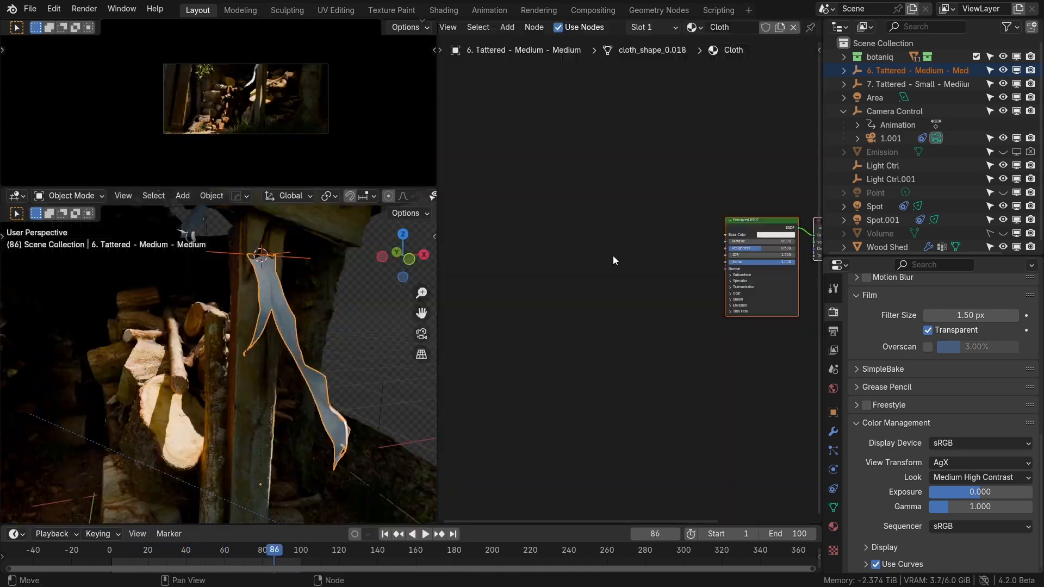
- Sample the Cloth material's Base Color from the shed's wooden roof with the eyedropper
{"action": "scroll", "coordinate": [644, 249], "scroll_direction": "up", "scroll_amount": 5}
{"action": "scroll", "coordinate": [643, 248], "scroll_direction": "up", "scroll_amount": 1}
{"action": "left_click", "coordinate": [685, 236]}
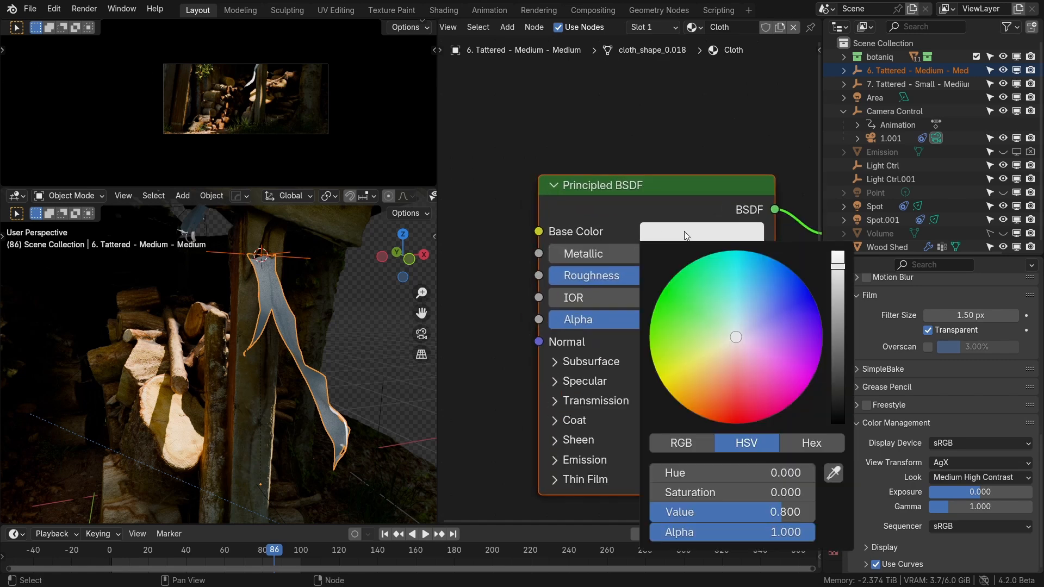
{"action": "left_click_drag", "start_coordinate": [722, 393], "coordinate": [727, 370]}
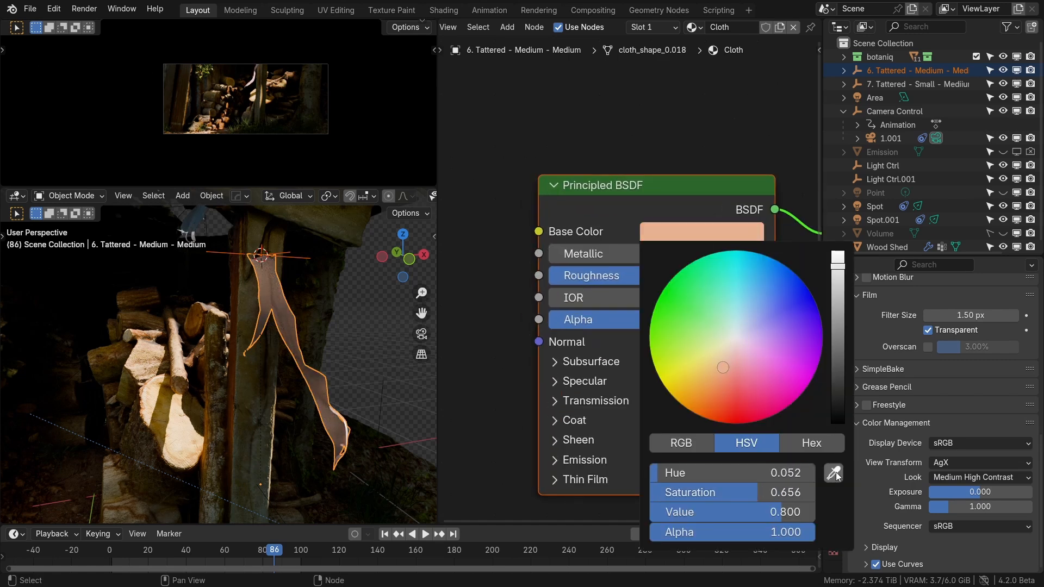
{"action": "left_click", "coordinate": [834, 473]}
{"action": "left_click", "coordinate": [318, 224]}
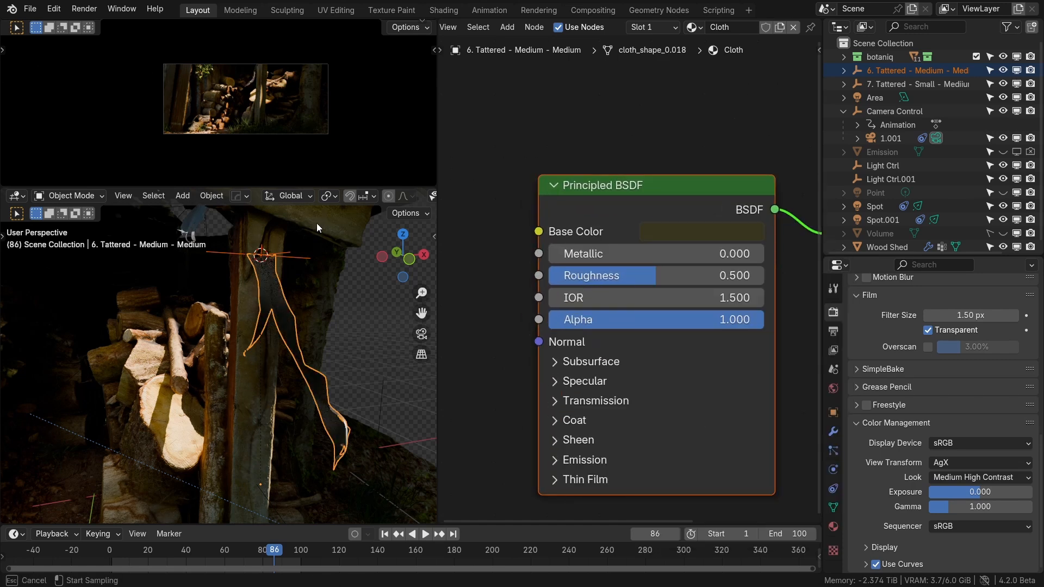
- Raise the Cloth material's Base Color Value to 0.427, set its Roughness to 0.965, and play the animation
{"action": "left_click", "coordinate": [702, 232]}
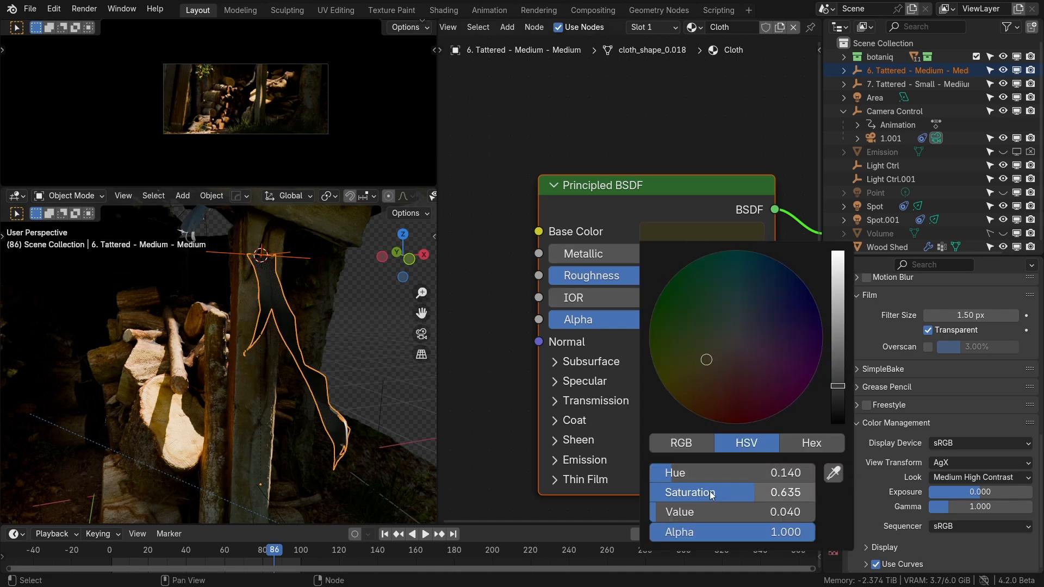
{"action": "left_click_drag", "start_coordinate": [685, 512], "coordinate": [749, 513]}
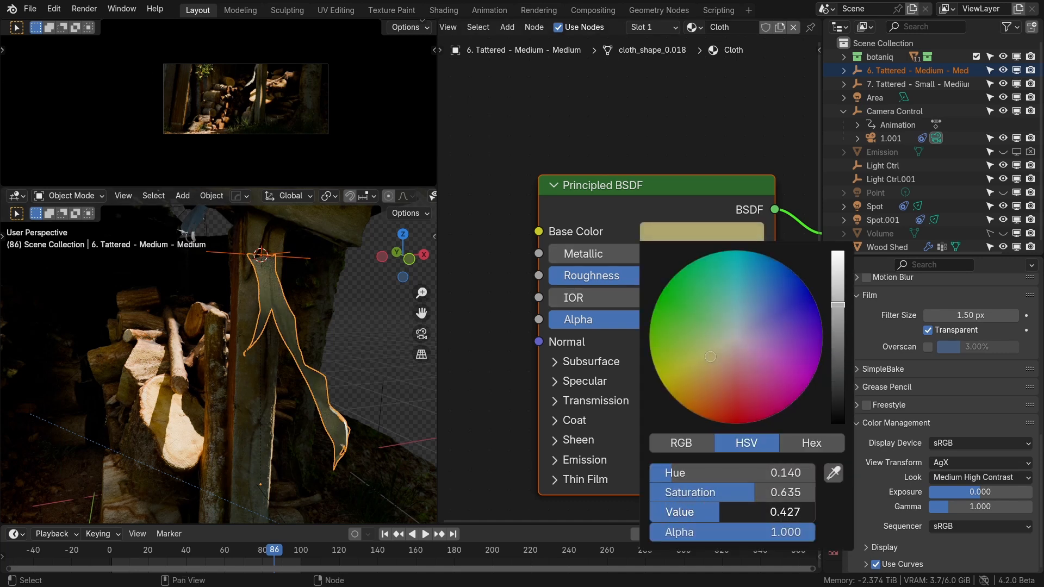
{"action": "scroll", "coordinate": [259, 87], "scroll_direction": "up", "scroll_amount": 4}
{"action": "middle_click_drag", "start_coordinate": [266, 100], "coordinate": [248, 94], "text": "shift"}
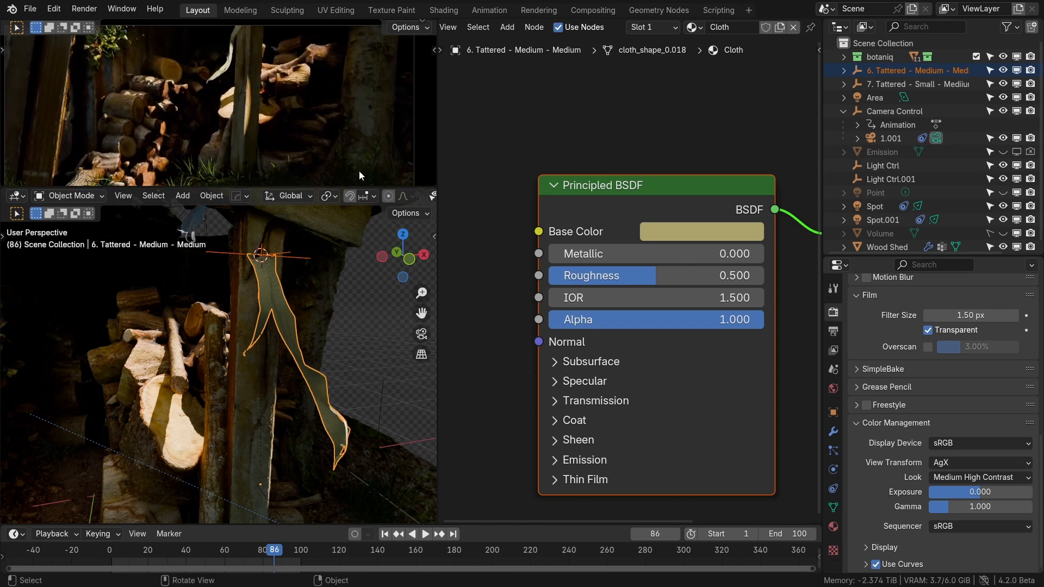
{"action": "left_click_drag", "start_coordinate": [686, 277], "coordinate": [685, 276]}
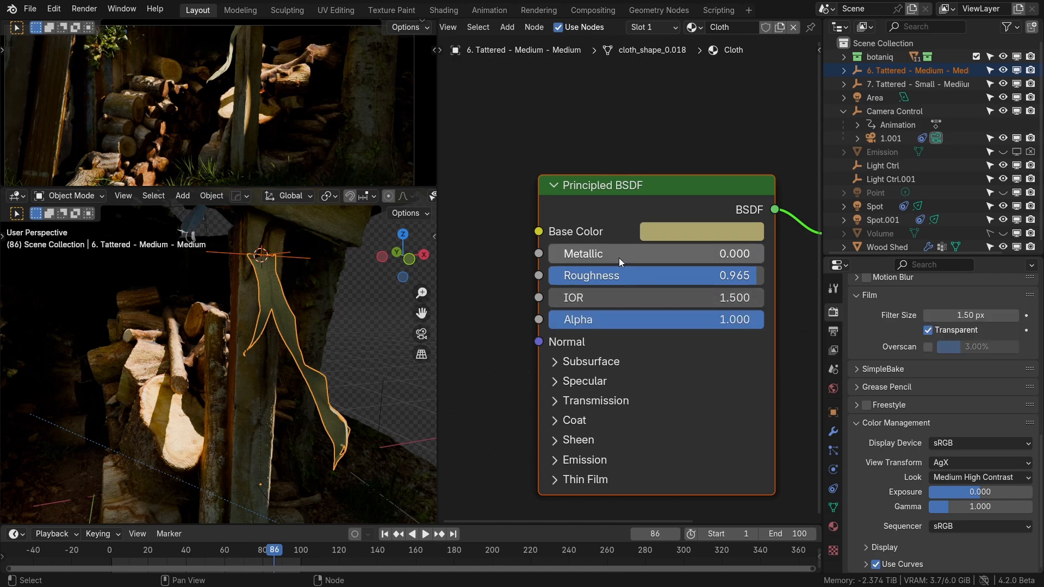
{"action": "key", "text": "space"}
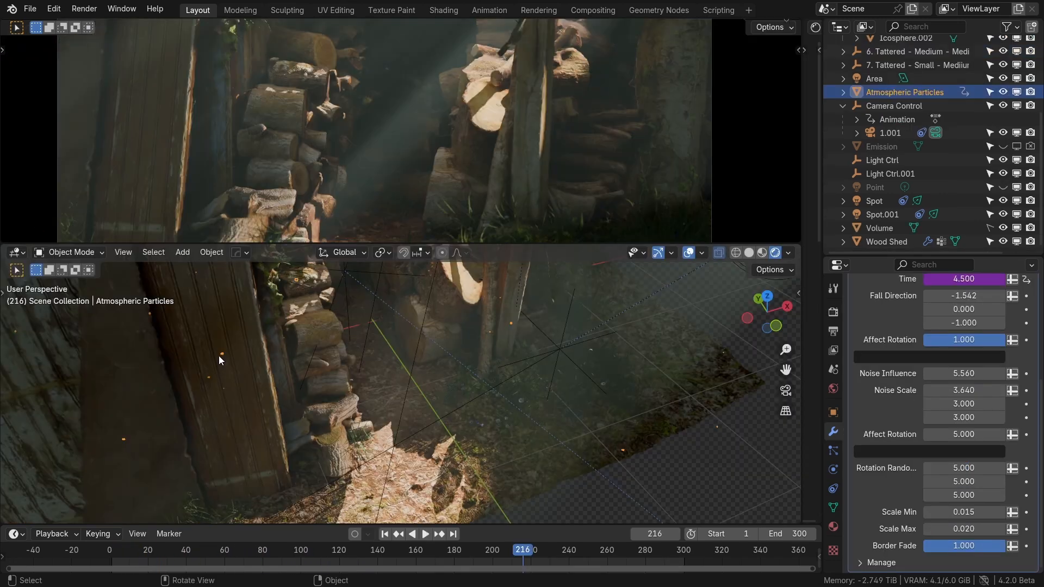
- Set the Atmospheric Particles' Scale Min to 0.010 and Scale Max to 0.015
{"action": "scroll", "coordinate": [220, 354], "scroll_direction": "up", "scroll_amount": 6}
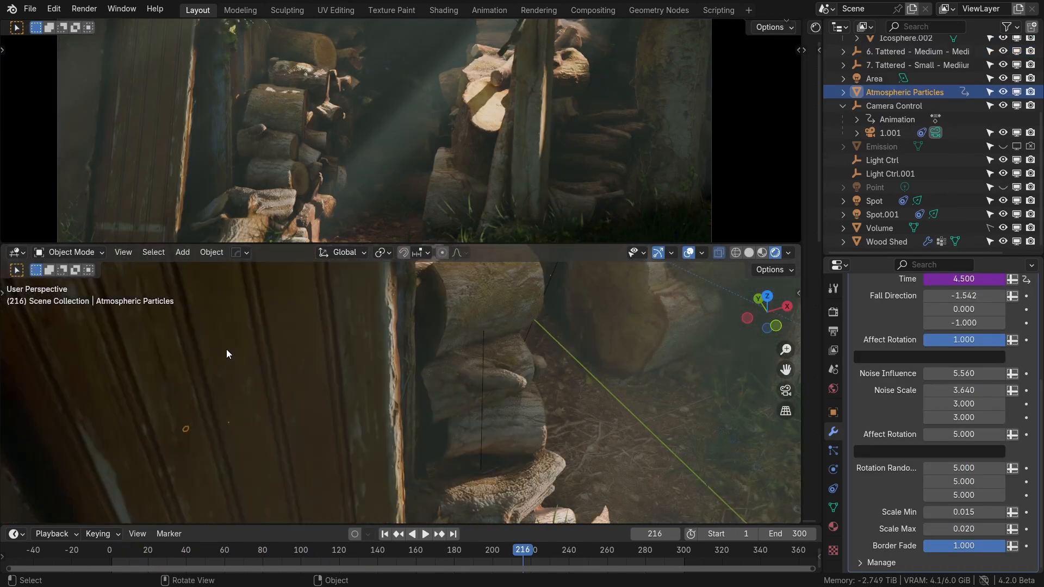
{"action": "scroll", "coordinate": [280, 346], "scroll_direction": "up", "scroll_amount": 3}
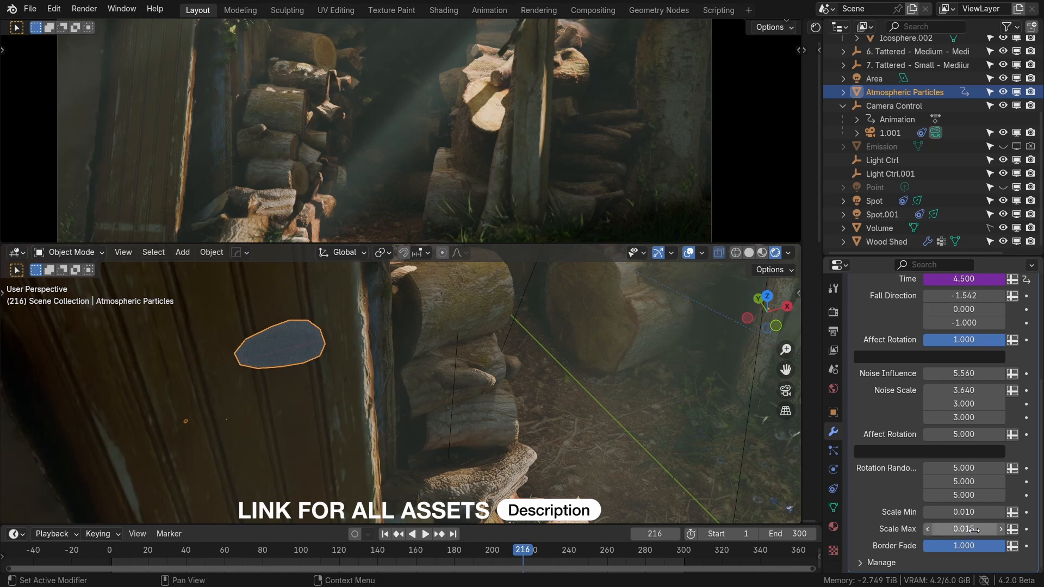
{"action": "left_click_drag", "start_coordinate": [964, 513], "coordinate": [960, 529]}
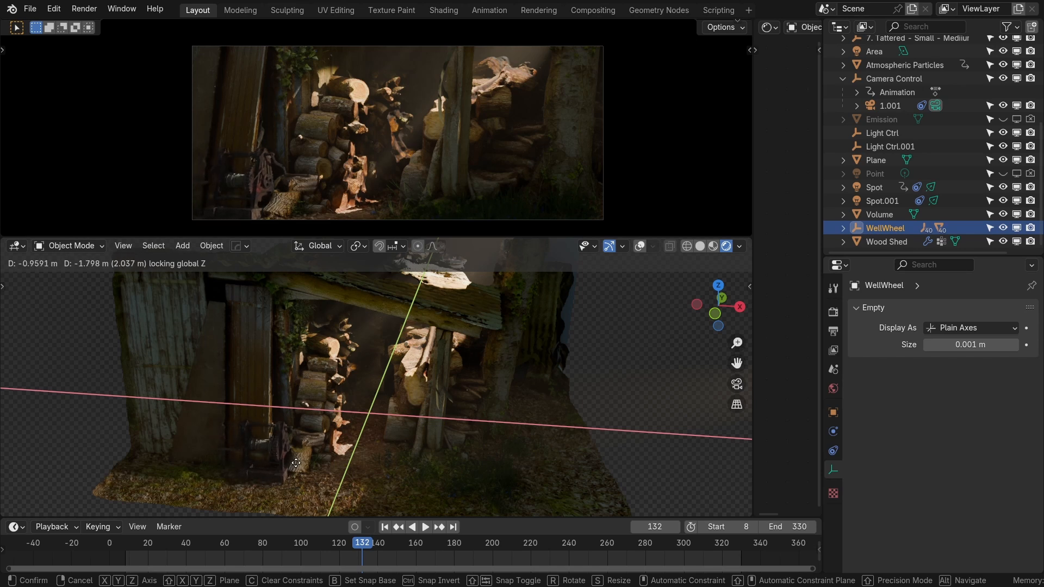
- Move the WellWheel model about 2 m with global Z locked to the foot of the tall planks, and play the animation
{"action": "left_click", "coordinate": [294, 467]}
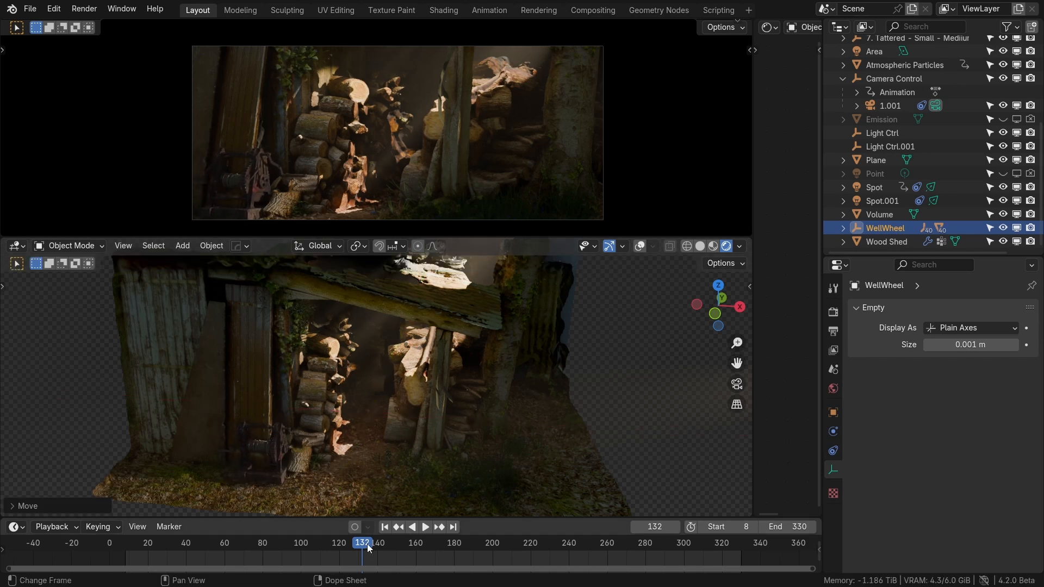
{"action": "key", "text": "space"}
{"action": "left_click_drag", "start_coordinate": [207, 555], "coordinate": [138, 554]}
{"action": "key", "text": "space"}
{"action": "key", "text": "space"}
{"action": "left_click", "coordinate": [463, 543]}
{"action": "key", "text": "space"}
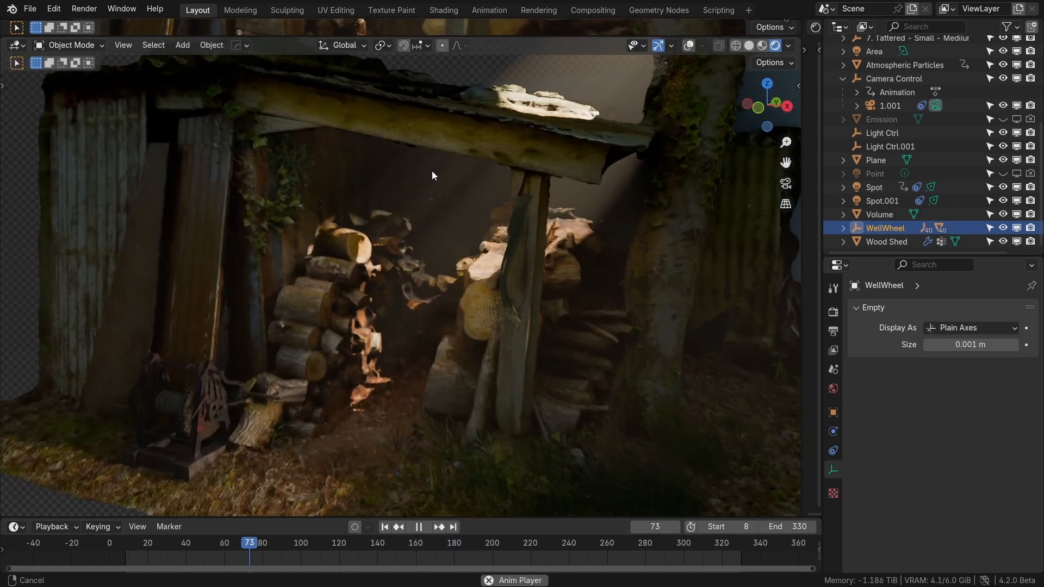